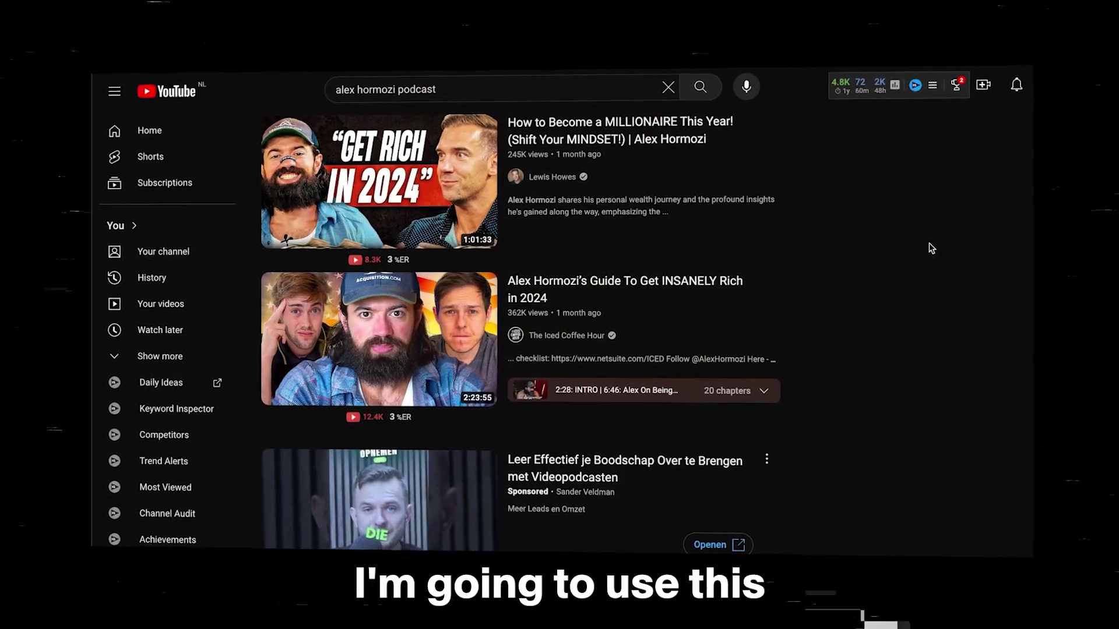
Step: Copy the share link for the first result, 'How to Become a MILLIONAIRE This Year!'
mouse_move(753, 137)
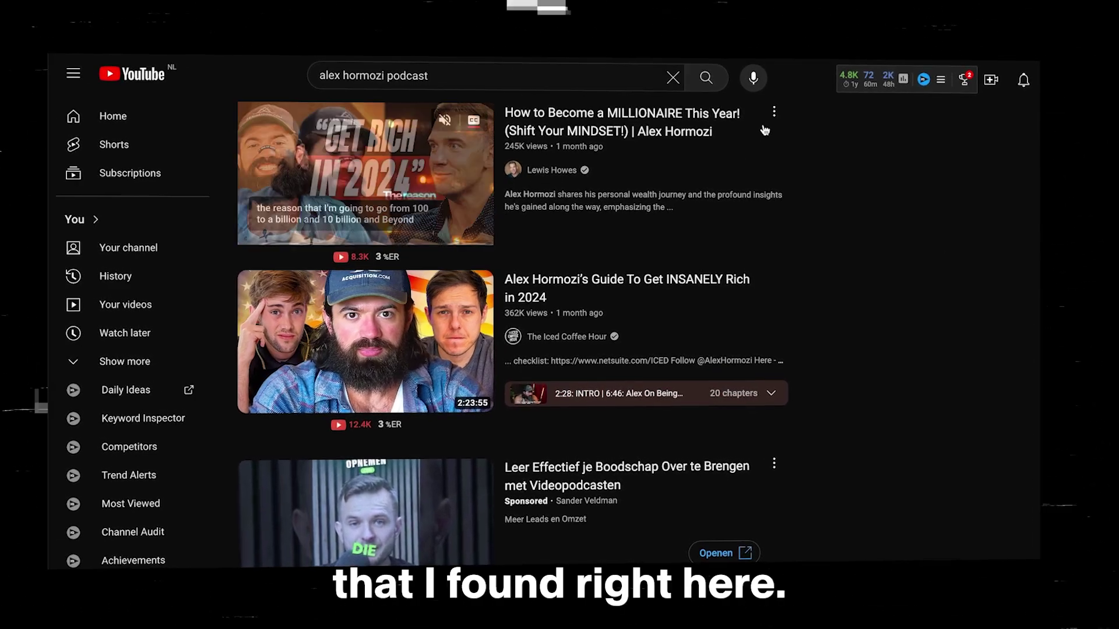
left_click(774, 112)
left_click(833, 242)
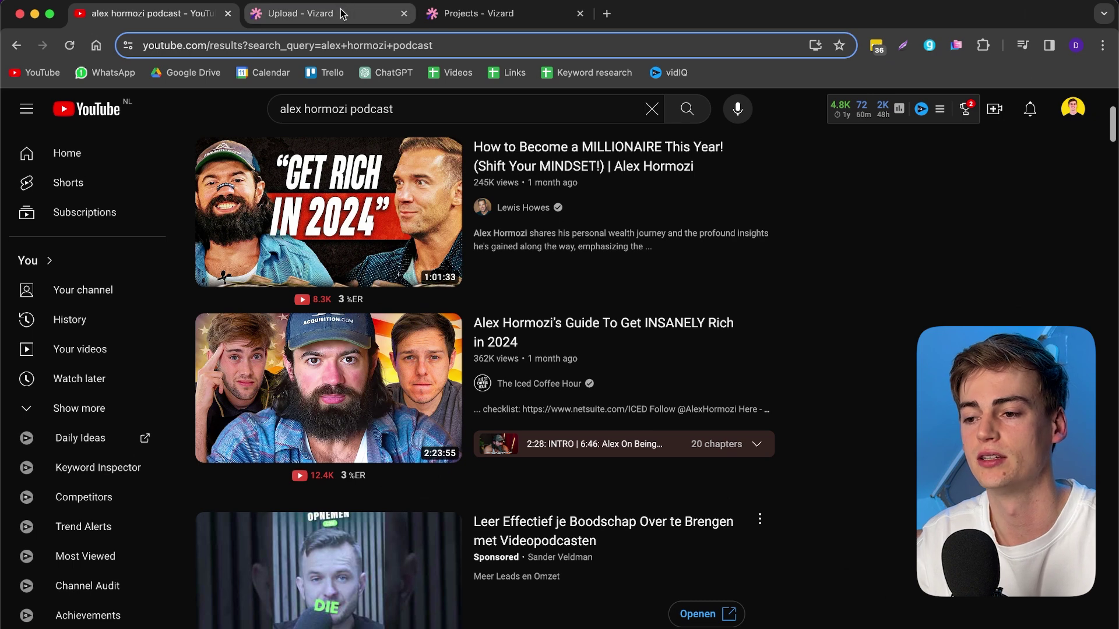
Step: Create a Vizard project from the pasted YouTube link with English AI clip settings
left_click(466, 21)
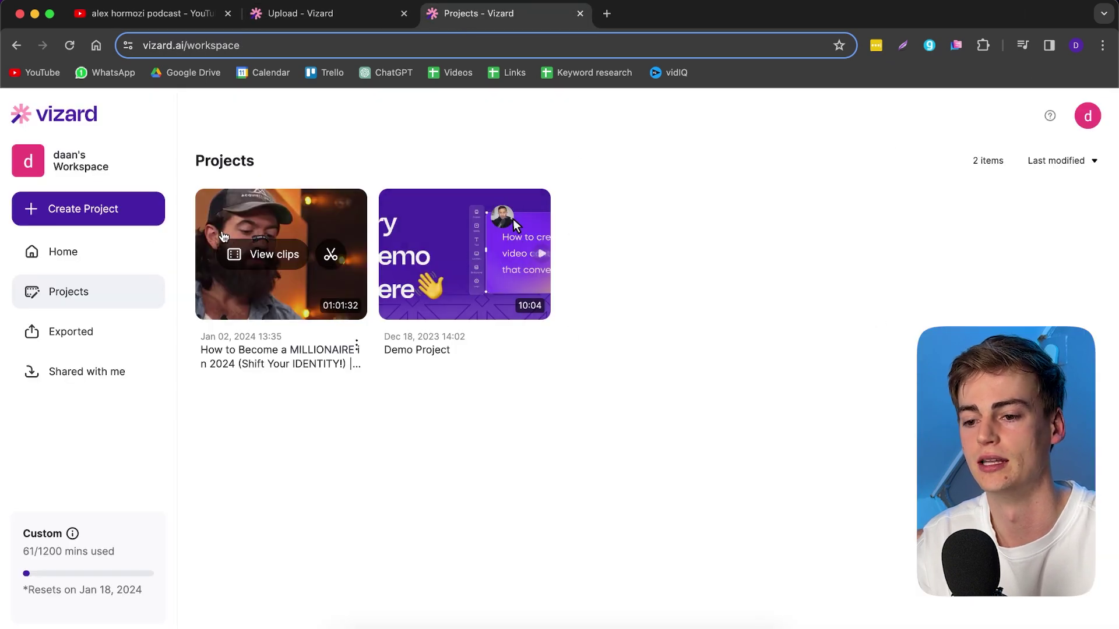
left_click(106, 216)
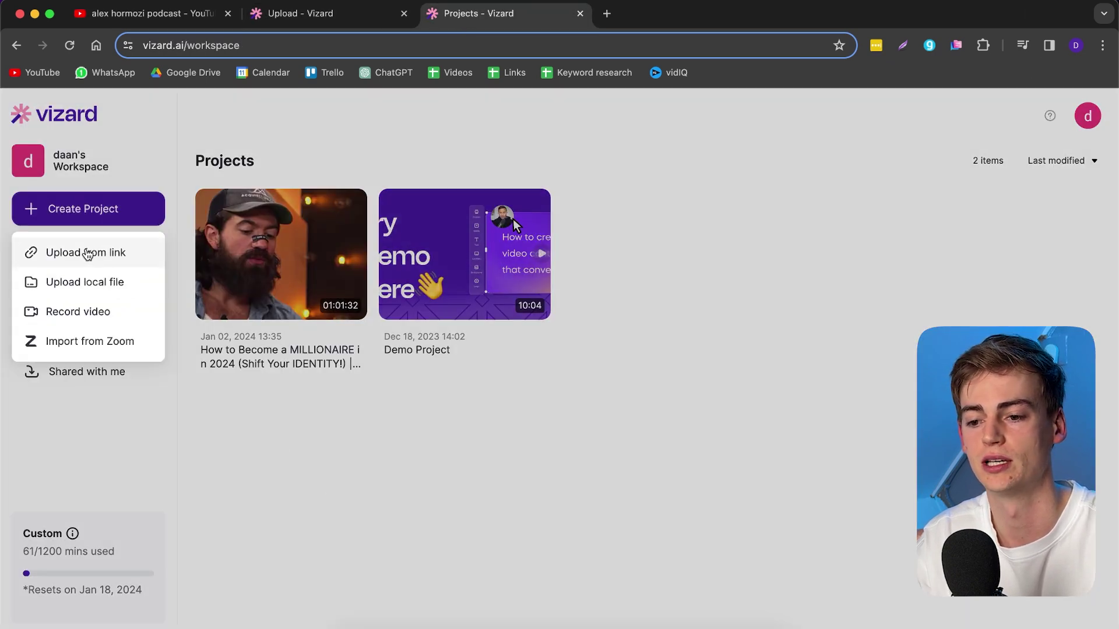
left_click(87, 255)
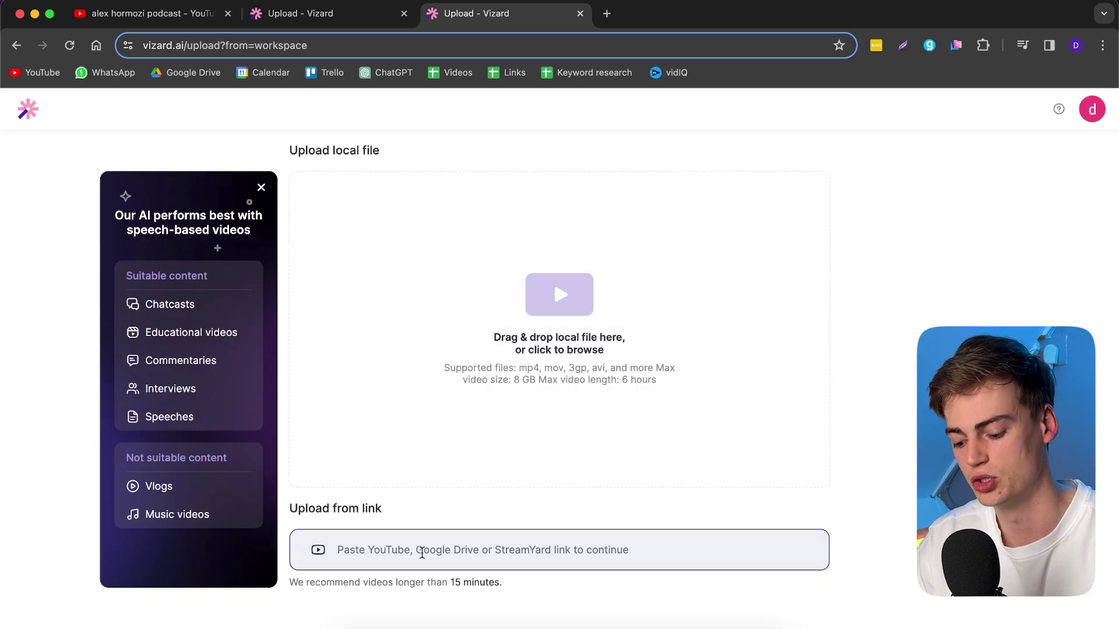
type("https://youtu.be/WK-d4H7xtvQ?si=Xryk3lkFKN1wEyrE")
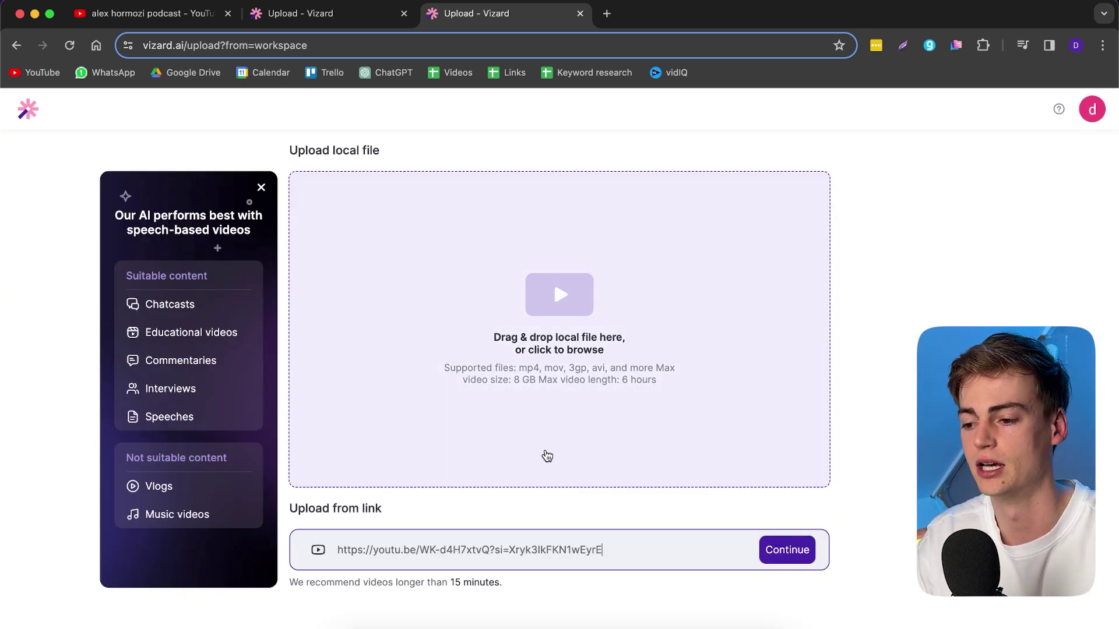
left_click(784, 549)
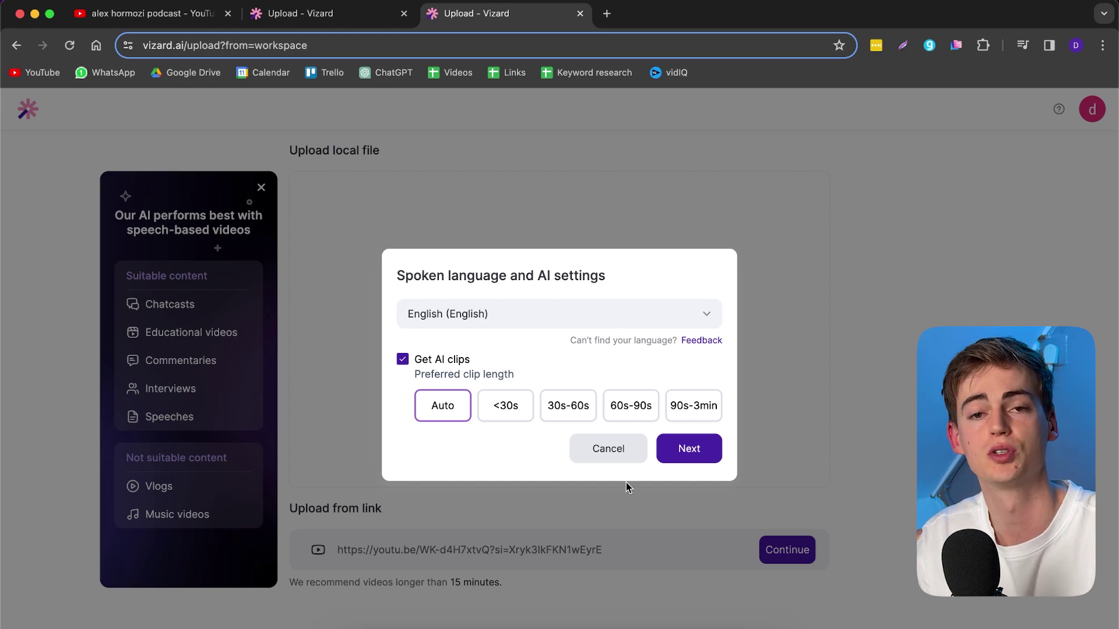
left_click(685, 460)
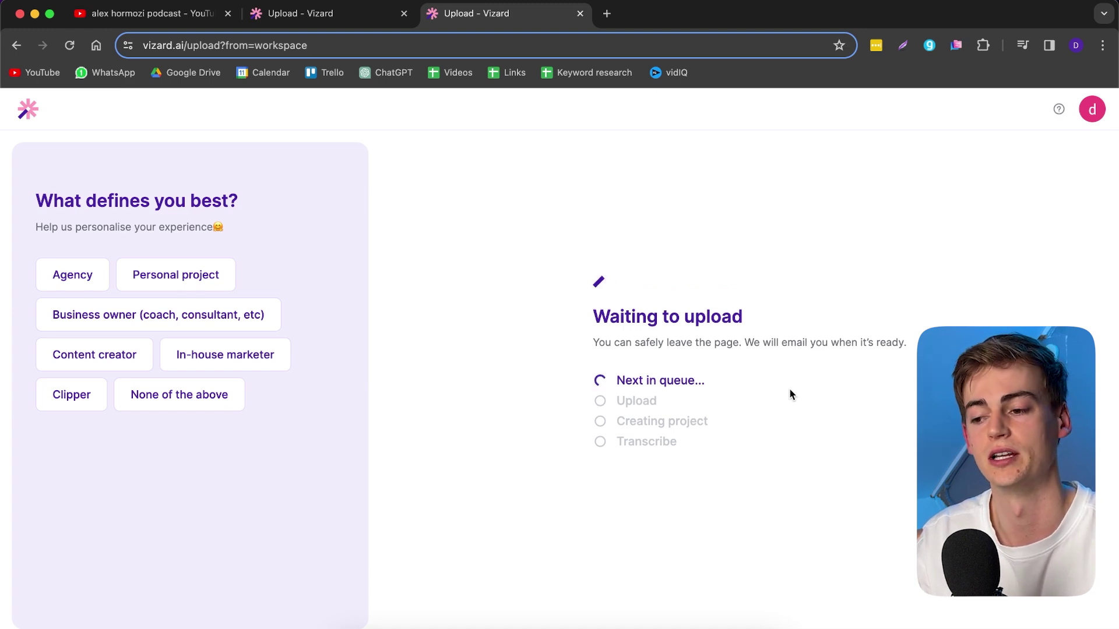
key("ctrl+shift+Tab")
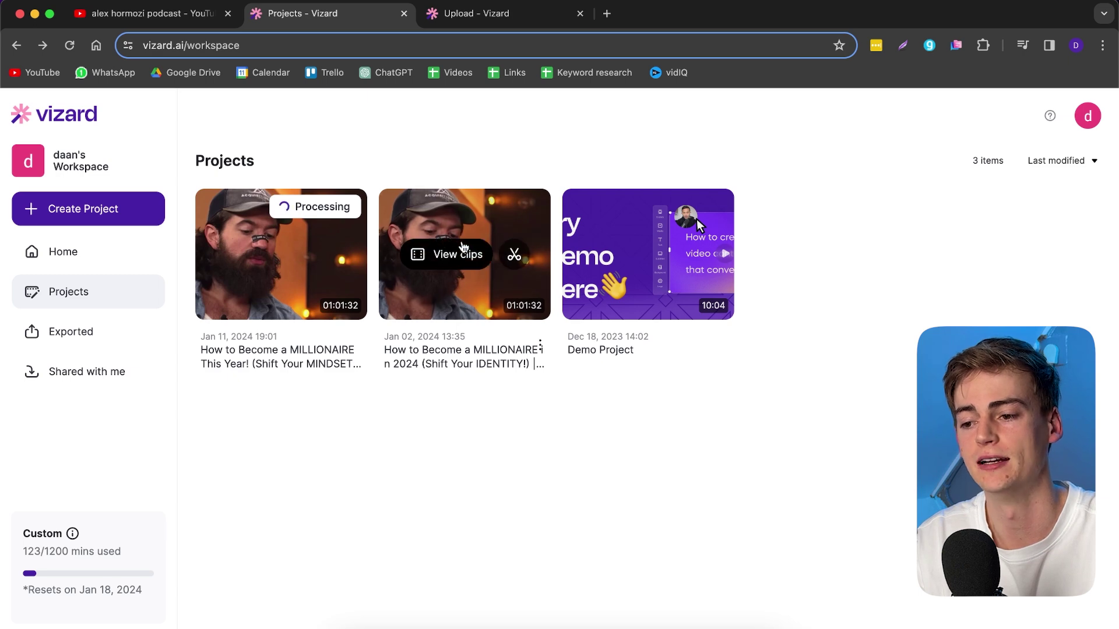
Step: Open the processed January 2 millionaire podcast project and scroll through its 32 clips
left_click(457, 255)
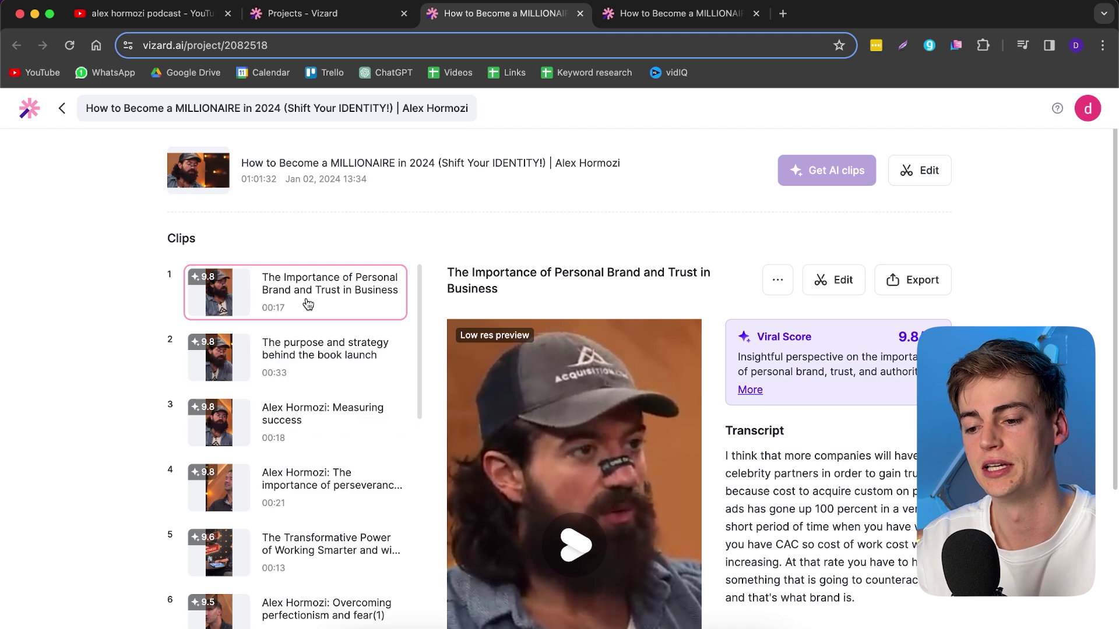
scroll(341, 385, "down", 15)
scroll(339, 401, "down", 10)
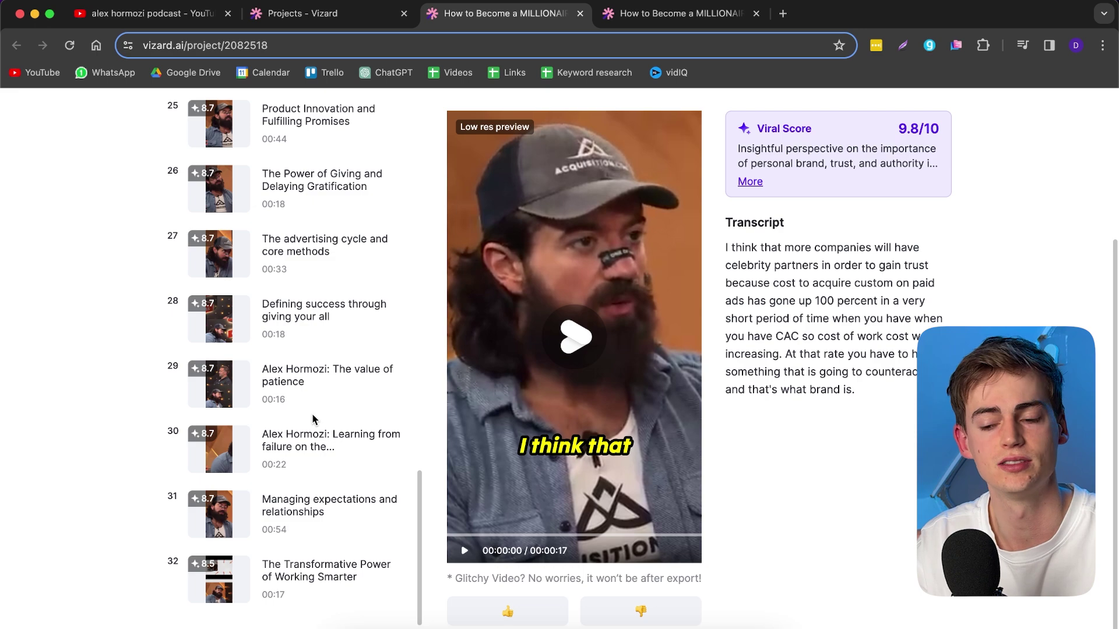
scroll(350, 405, "up", 20)
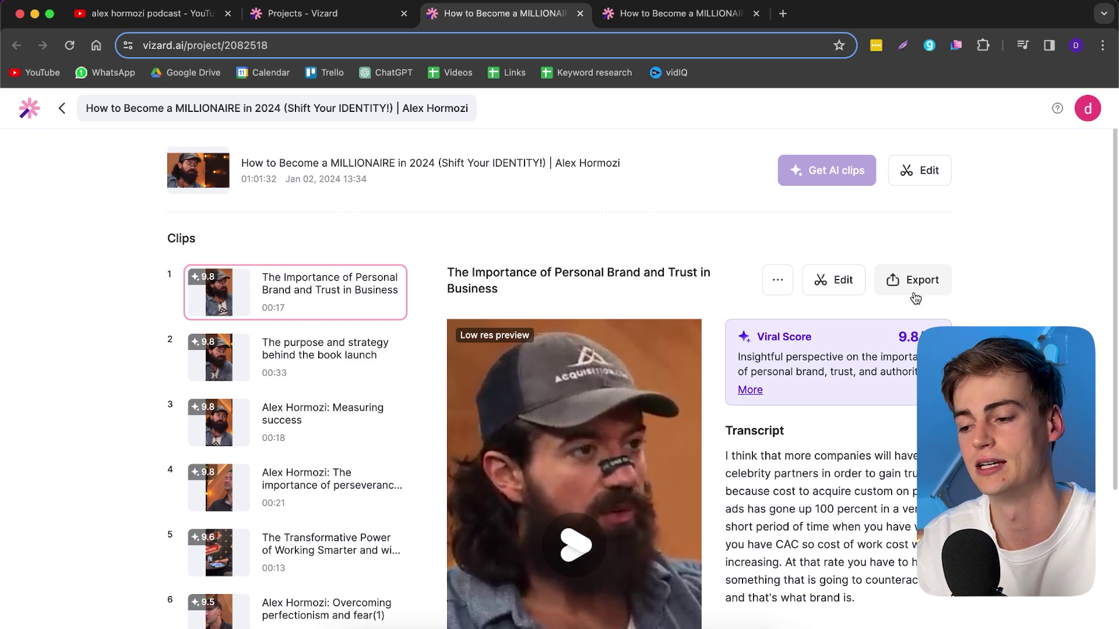
Step: Preview and pause the personal brand clip, then expand its 9.8/10 viral score rationale
scroll(757, 349, "down", 4)
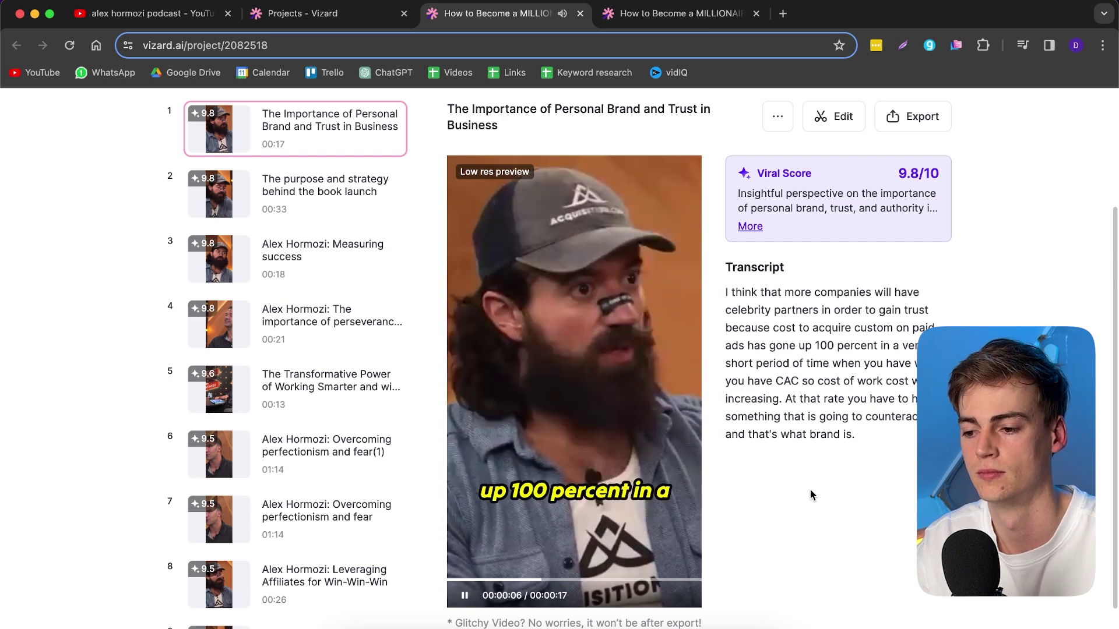
key("space")
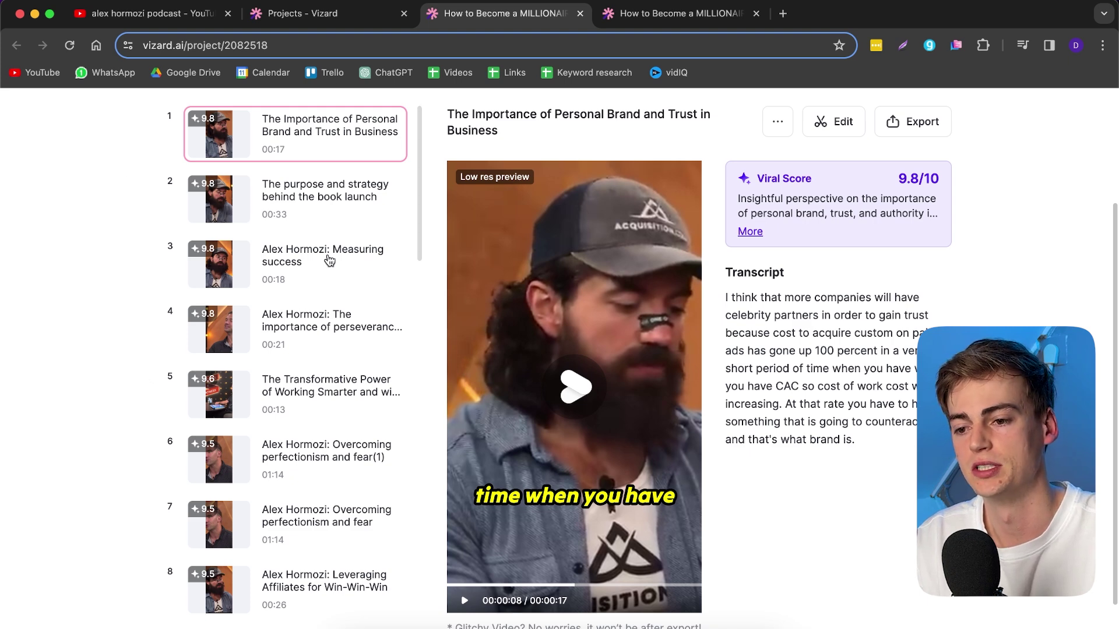
mouse_move(348, 244)
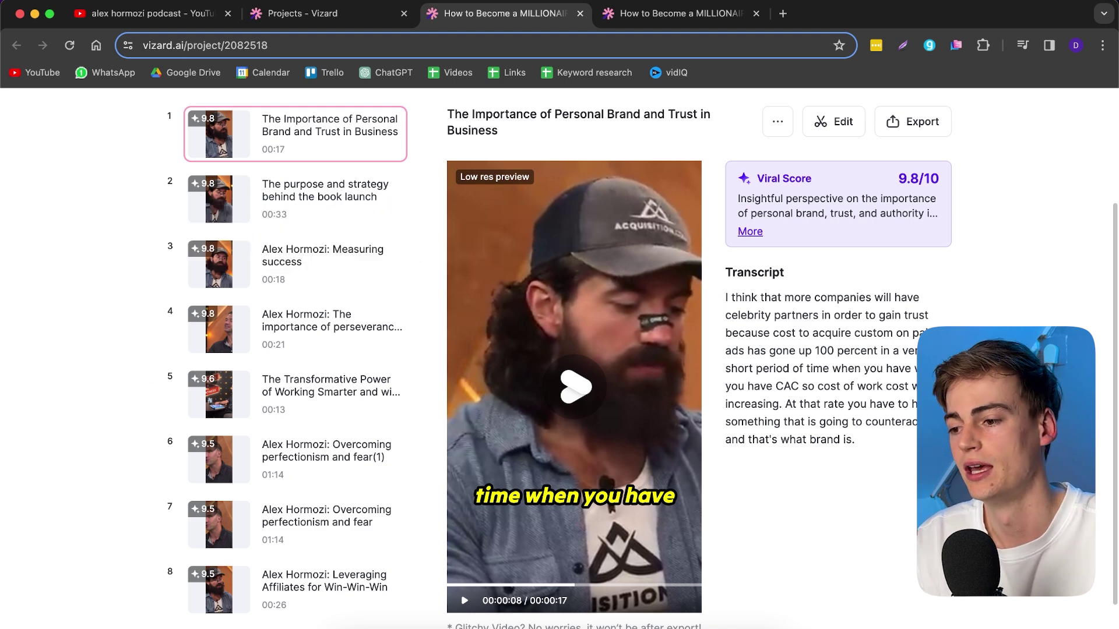
left_click(938, 204)
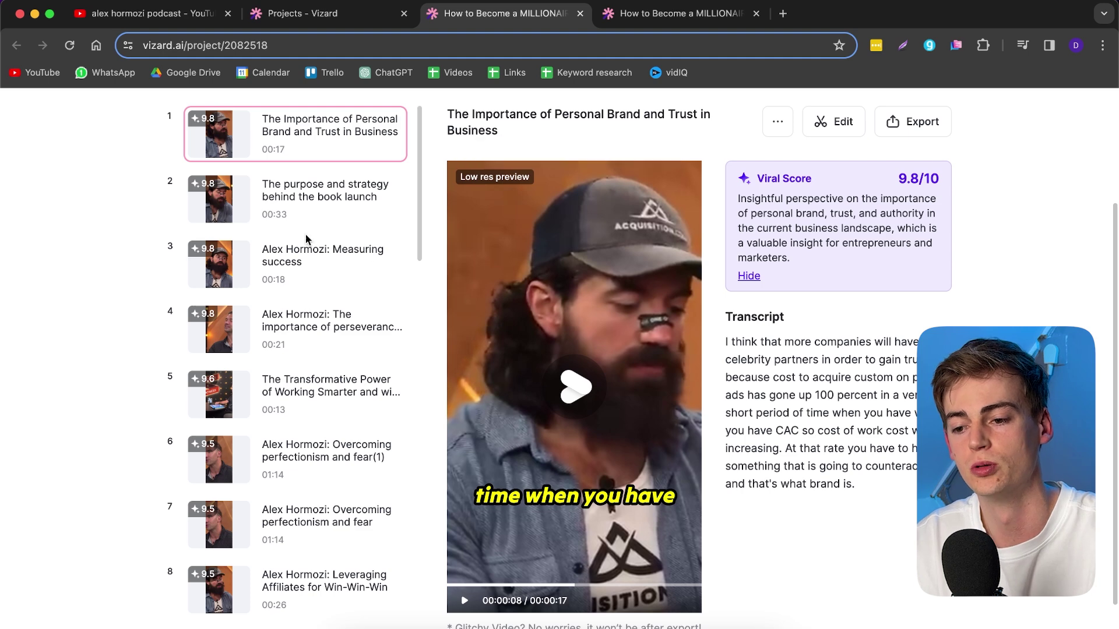
scroll(293, 292, "down", 1)
scroll(293, 292, "down", 1)
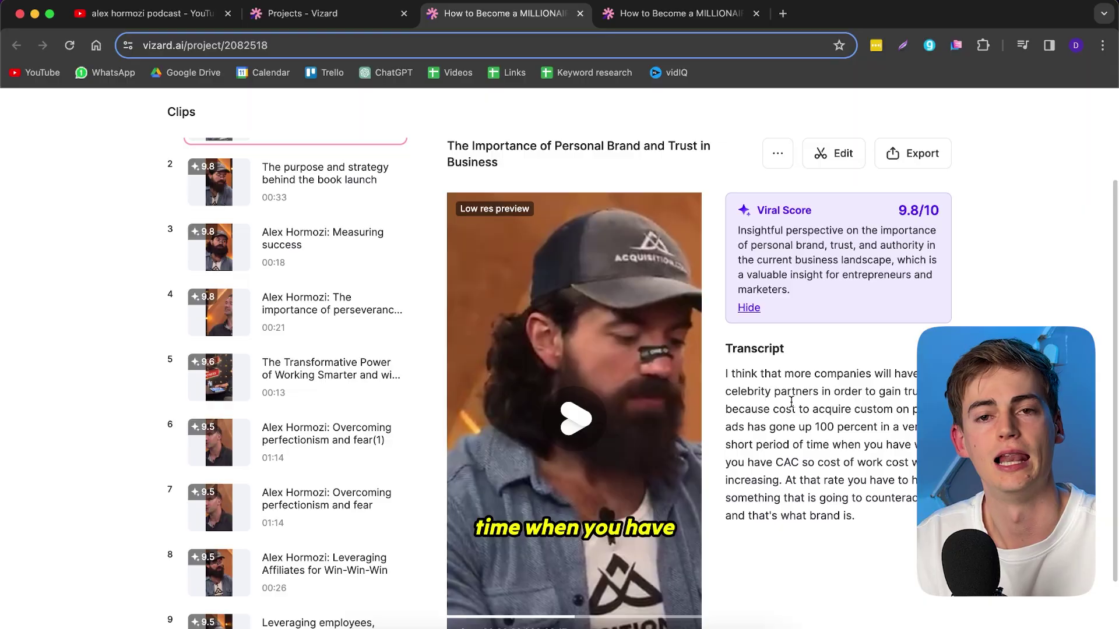
scroll(780, 431, "down", 1)
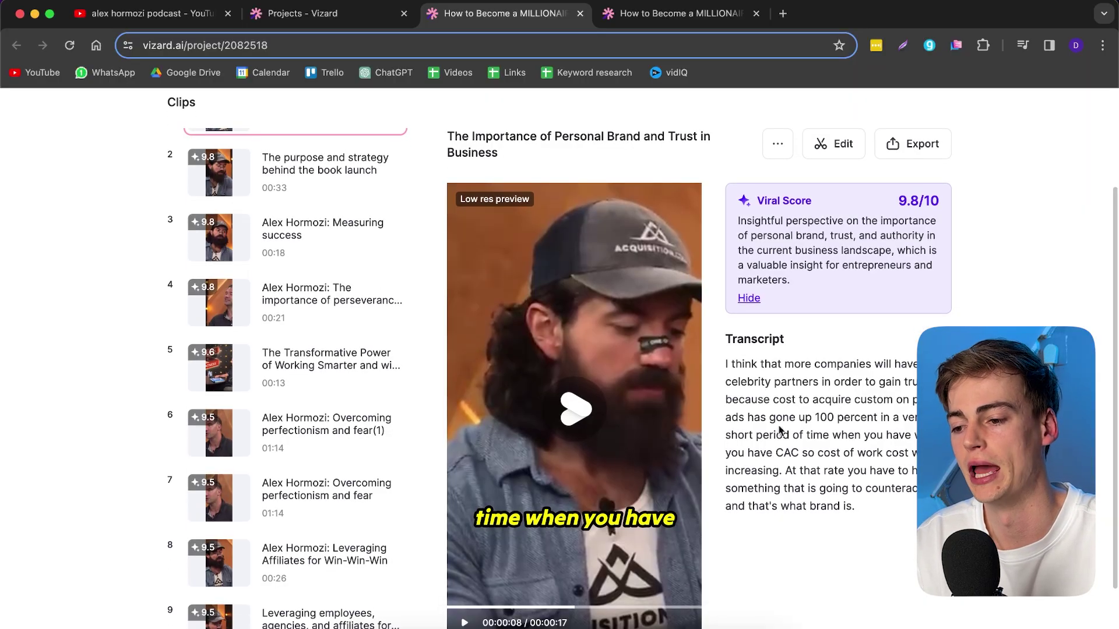
Step: Open 'The Importance of Personal Brand and Trust in Business' in the editor, then return to the clips page
left_click(837, 147)
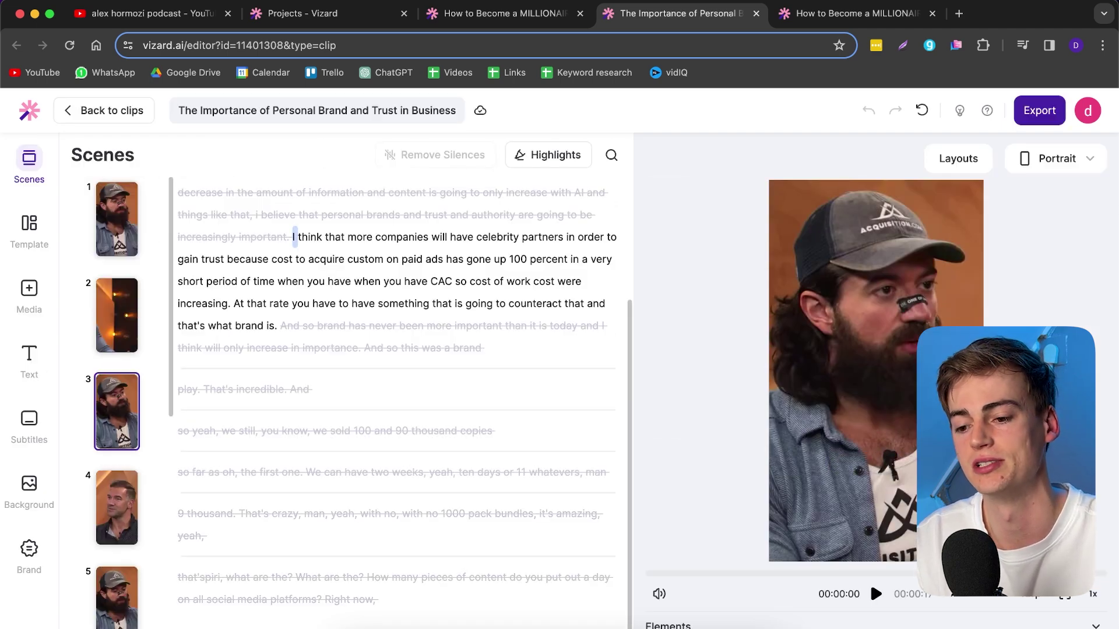
key("super+1")
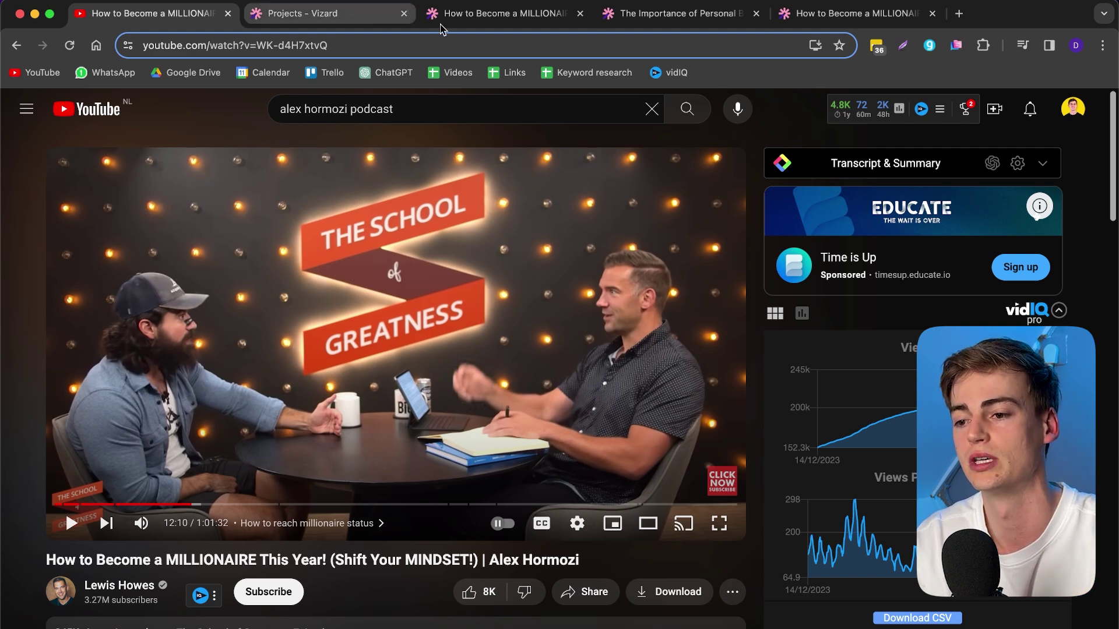
left_click(559, 17)
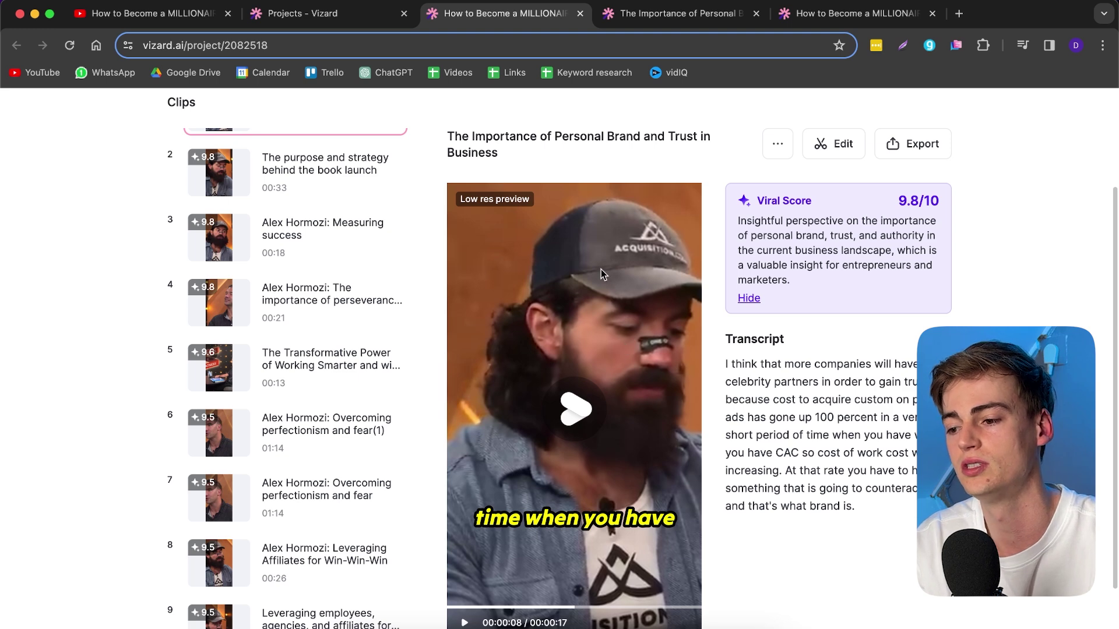
scroll(606, 291, "down", 1)
scroll(627, 327, "up", 2)
Step: In the editor, enlarge and reposition scene 3's video so the speaker fills the portrait frame
left_click(843, 169)
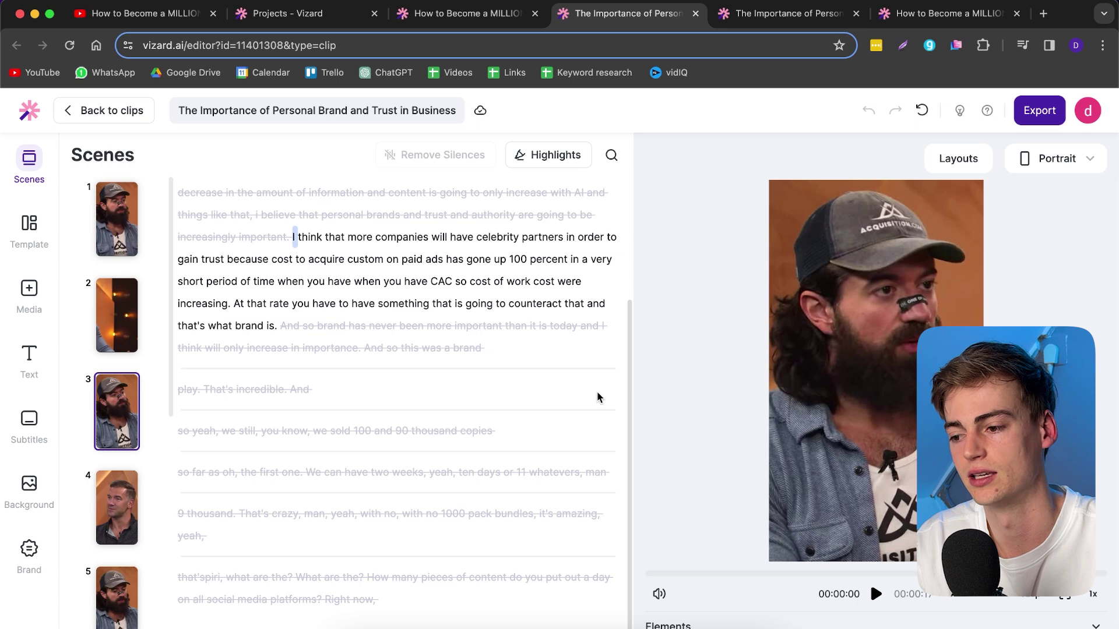
left_click(888, 349)
mouse_move(890, 359)
left_mouse_down()
mouse_move(832, 345)
mouse_move(882, 350)
left_mouse_up()
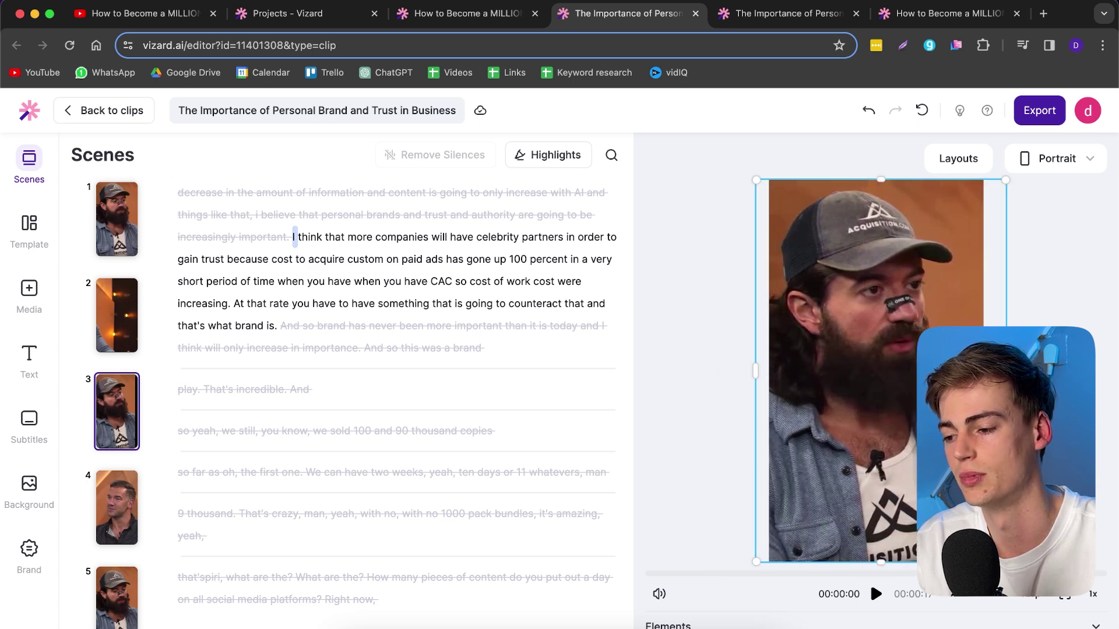
scroll(882, 350, "up", 3)
left_click_drag(967, 364, 758, 365)
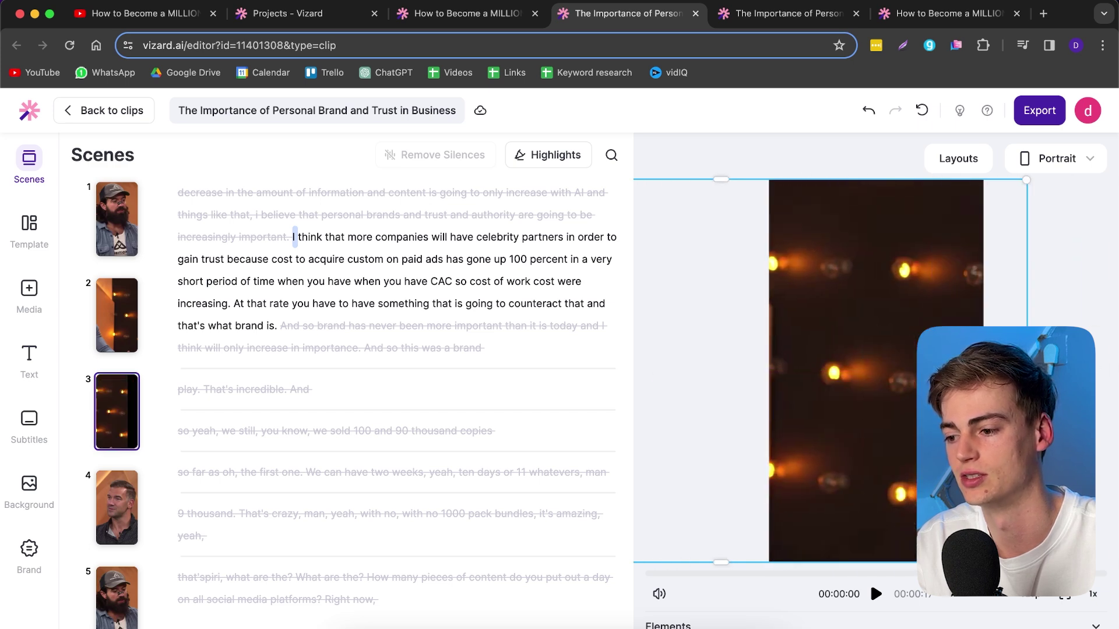
left_click_drag(885, 207, 824, 208)
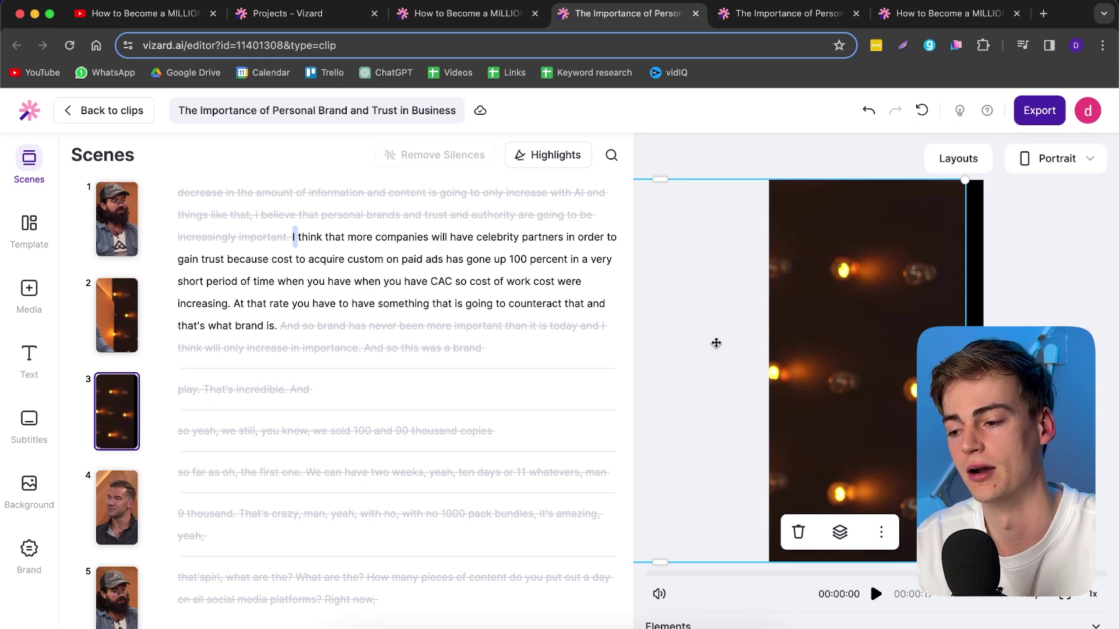
left_click_drag(717, 344, 1066, 358)
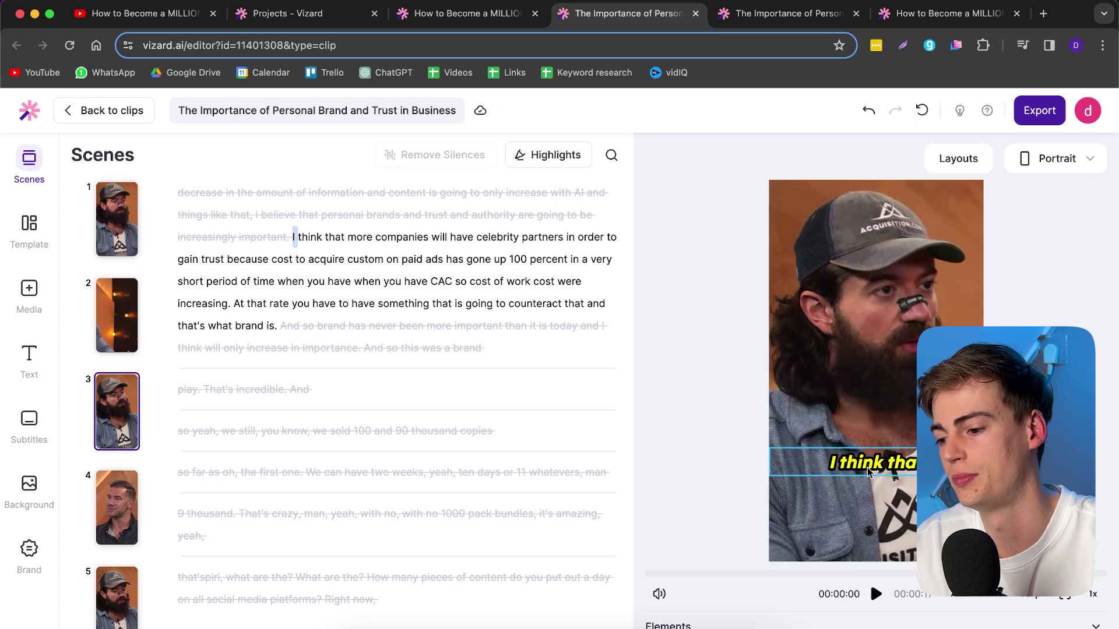
Step: Apply the first subtitle preset: white Roboto text on a purple background
left_click(852, 470)
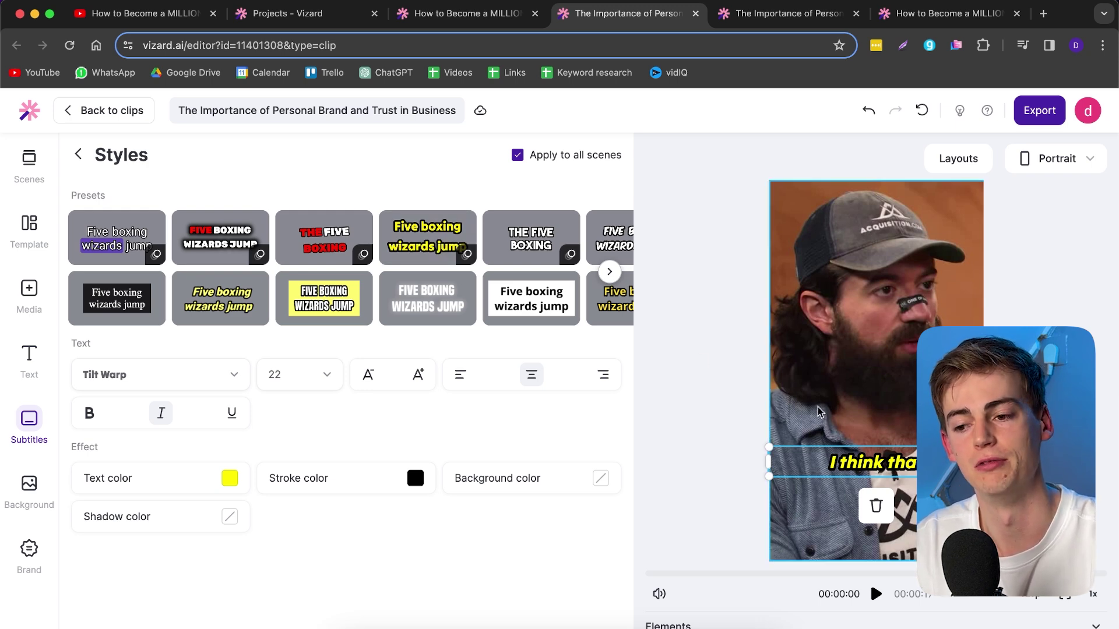
left_click(765, 509)
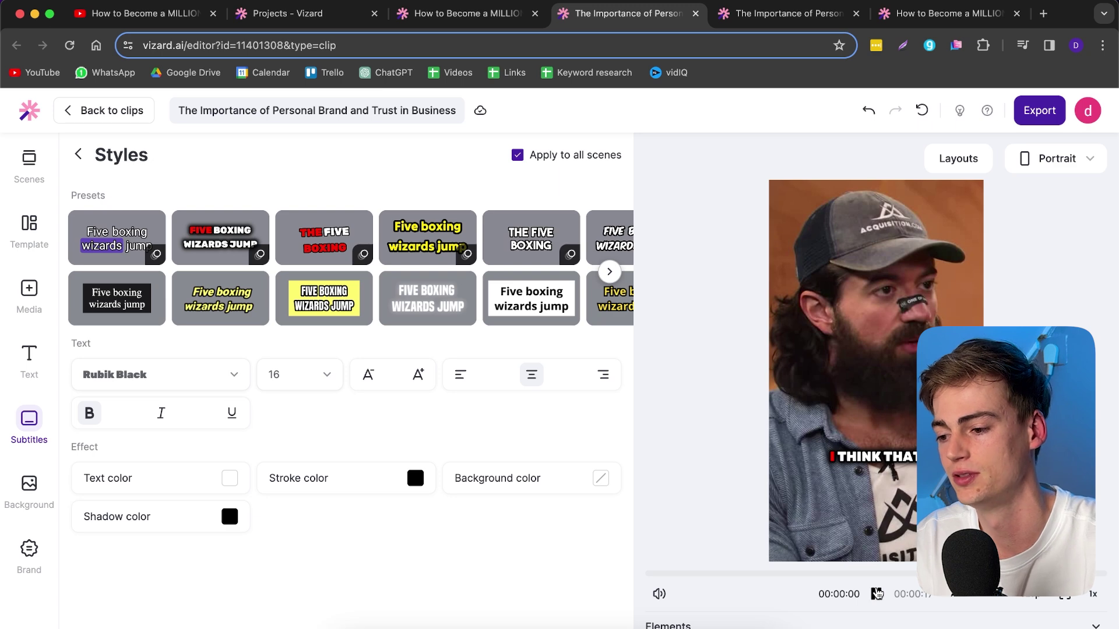
left_click(877, 594)
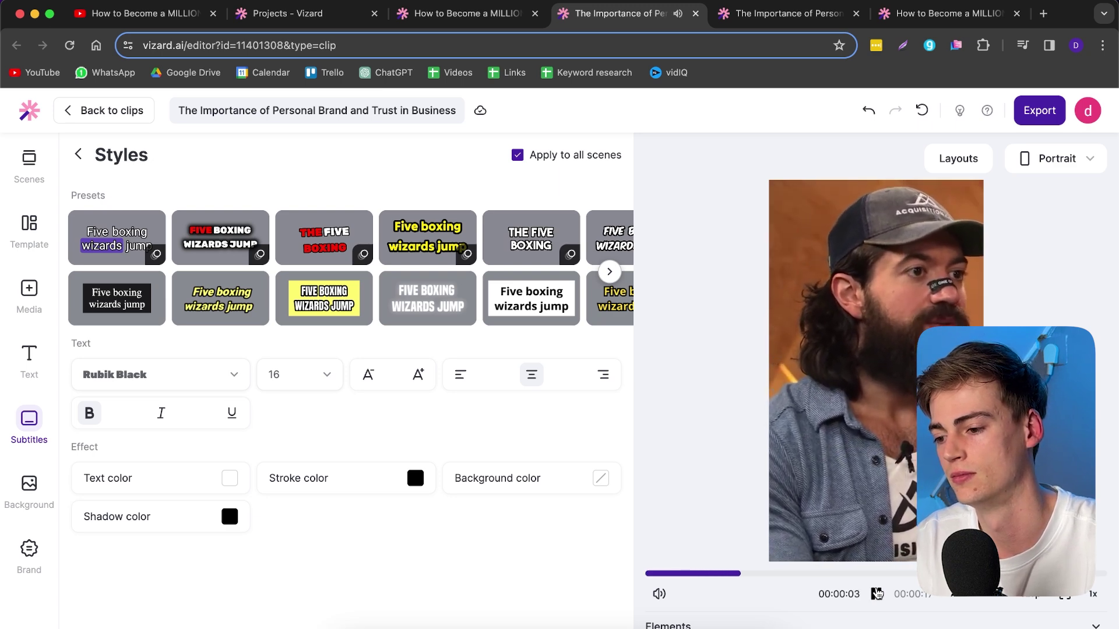
left_click(117, 237)
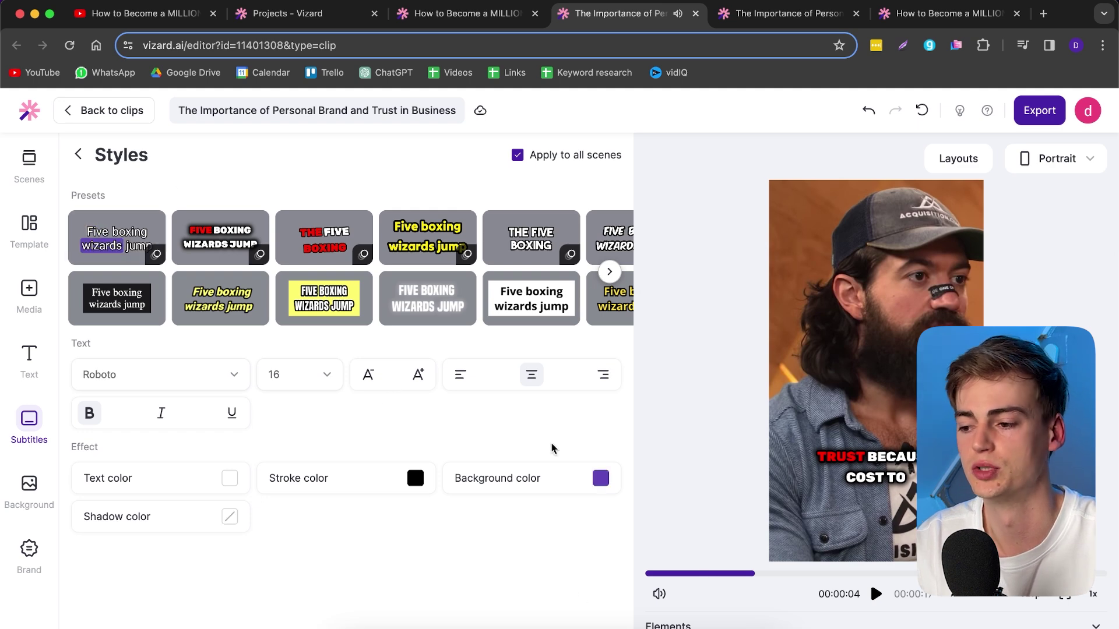
Step: Make the subtitle background bright red and check the Portrait aspect ratio options
left_click(877, 594)
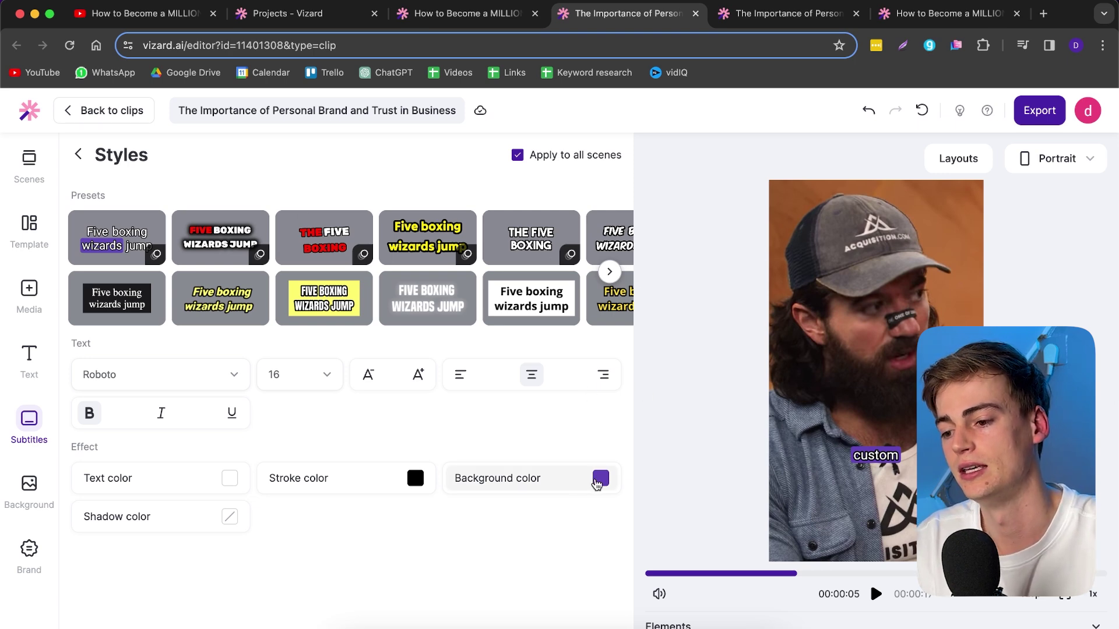
left_click(586, 493)
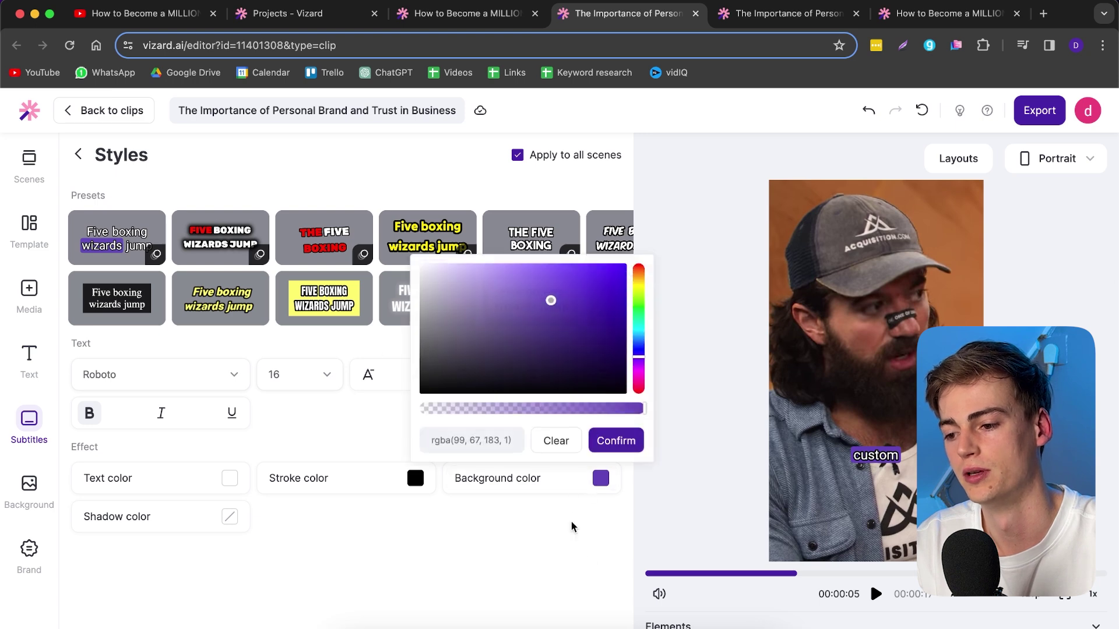
left_click(639, 385)
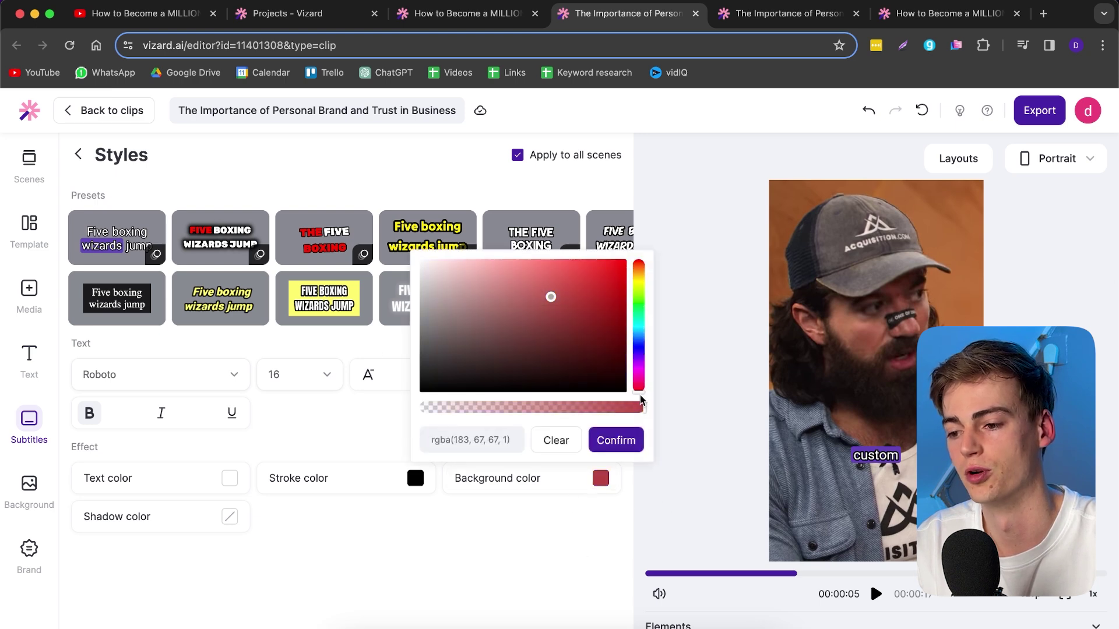
left_click(602, 275)
left_click(627, 260)
left_click(521, 561)
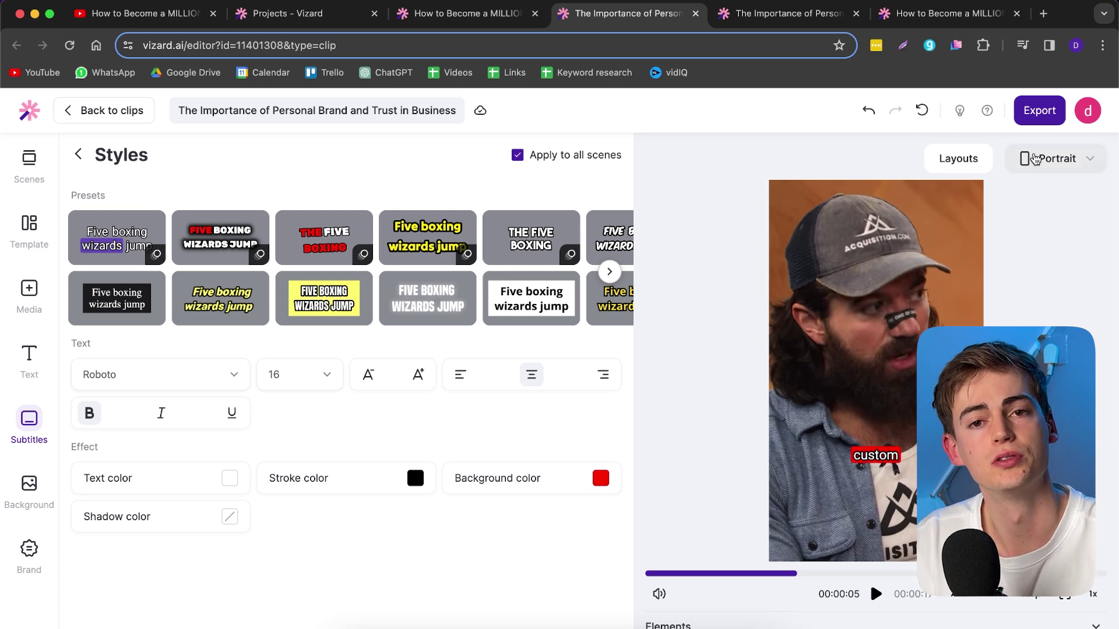
left_click(1027, 159)
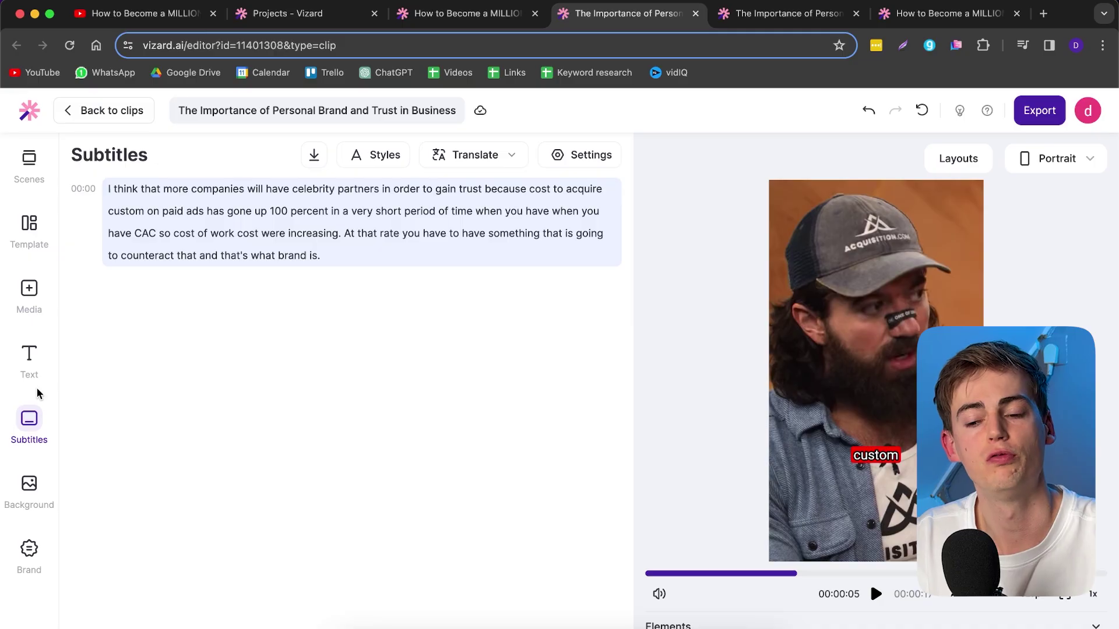
Step: Browse the Template gallery of preset headline-and-subtitle layouts
left_click(29, 226)
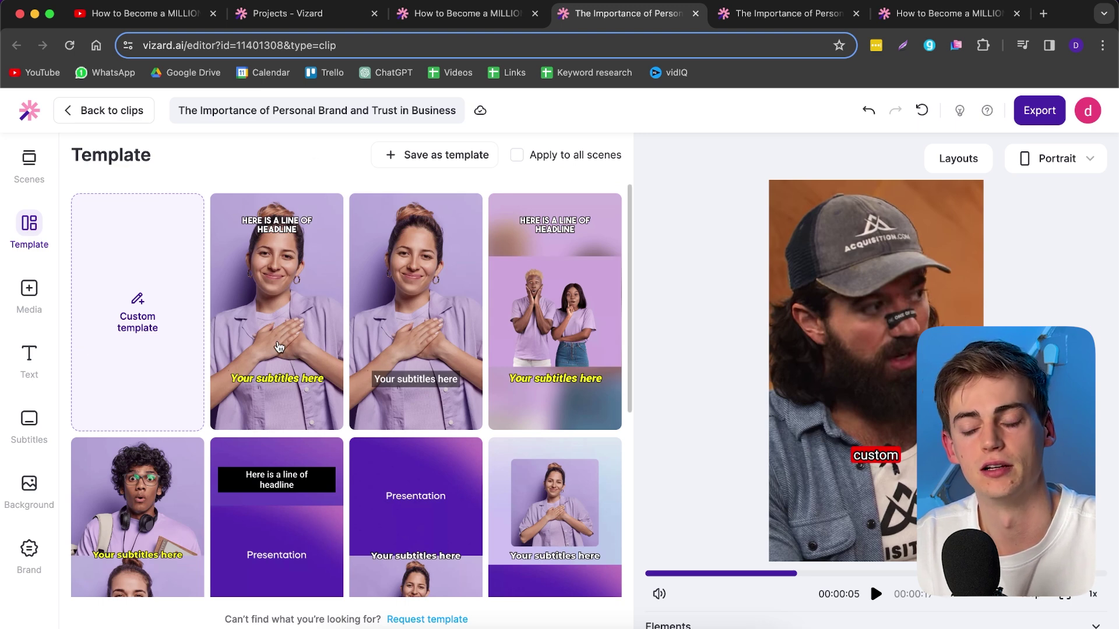
scroll(495, 335, "down", 1)
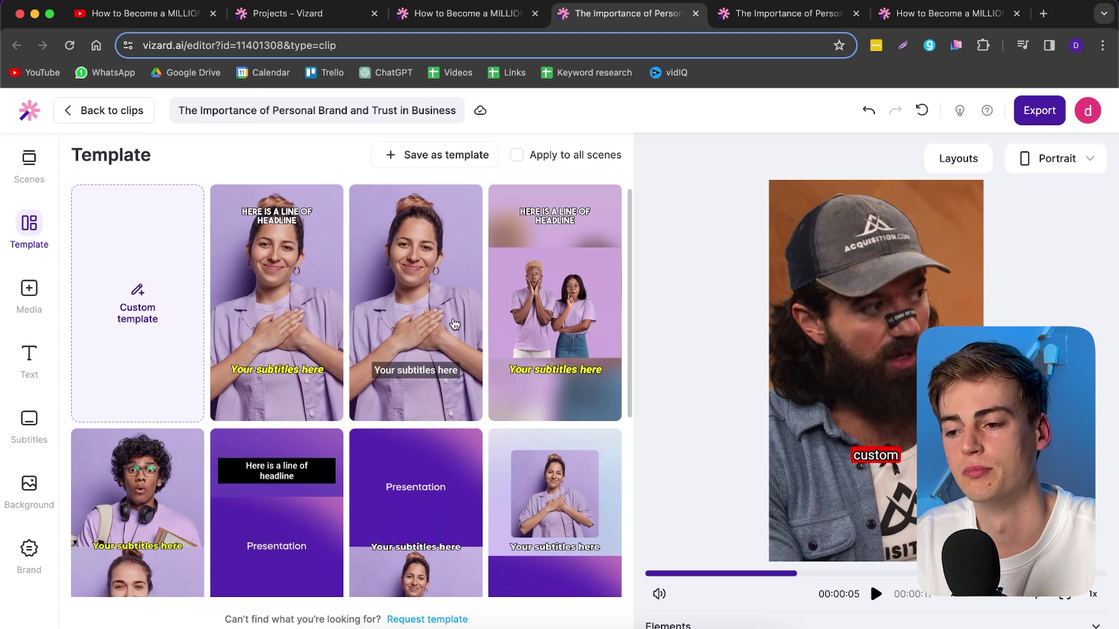
scroll(453, 324, "down", 5)
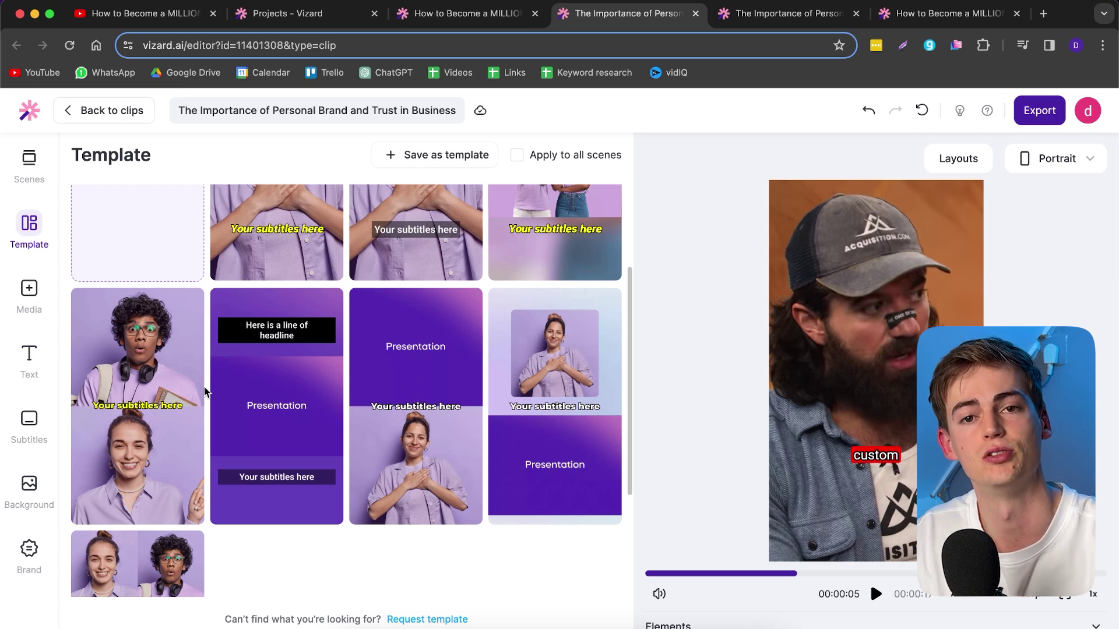
scroll(266, 350, "up", 3)
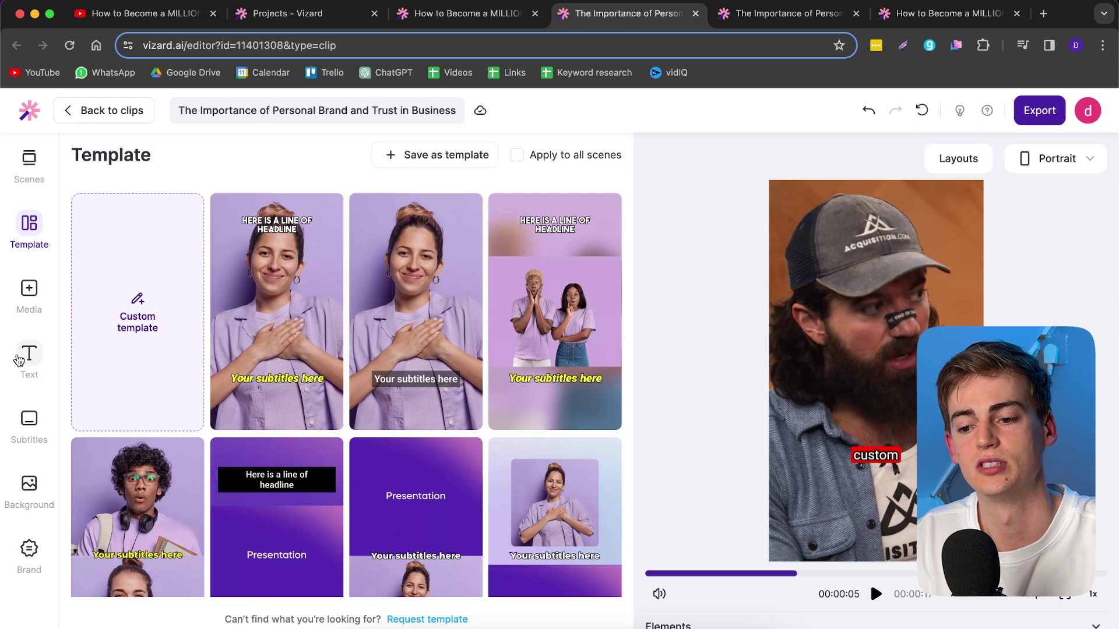
Step: Try the black Headline text style on the clip, then remove it
left_click(25, 347)
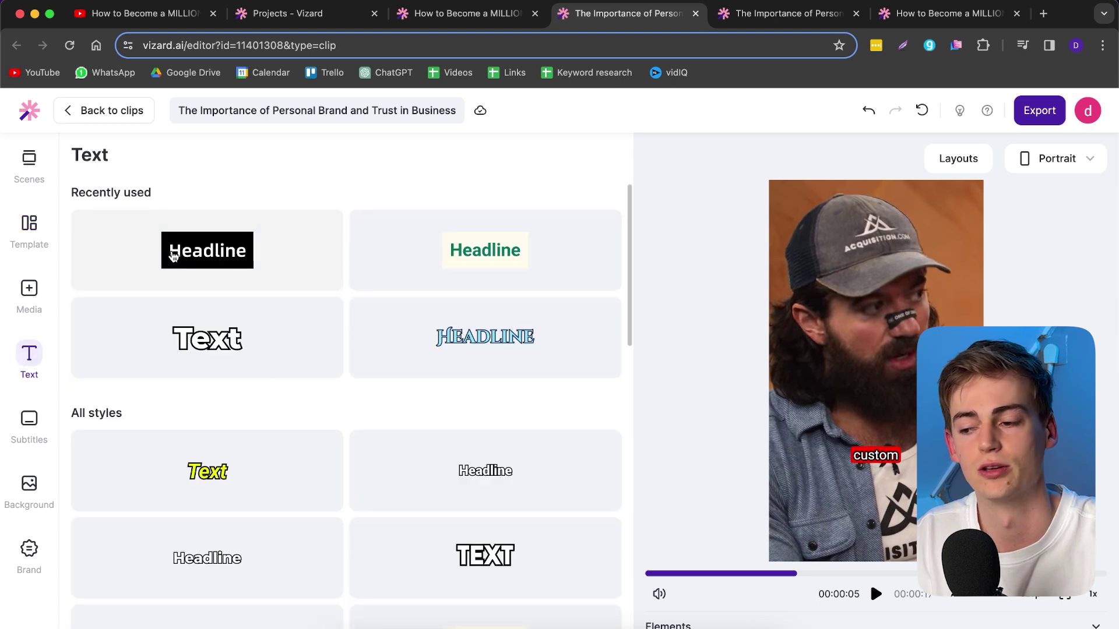
left_click(173, 256)
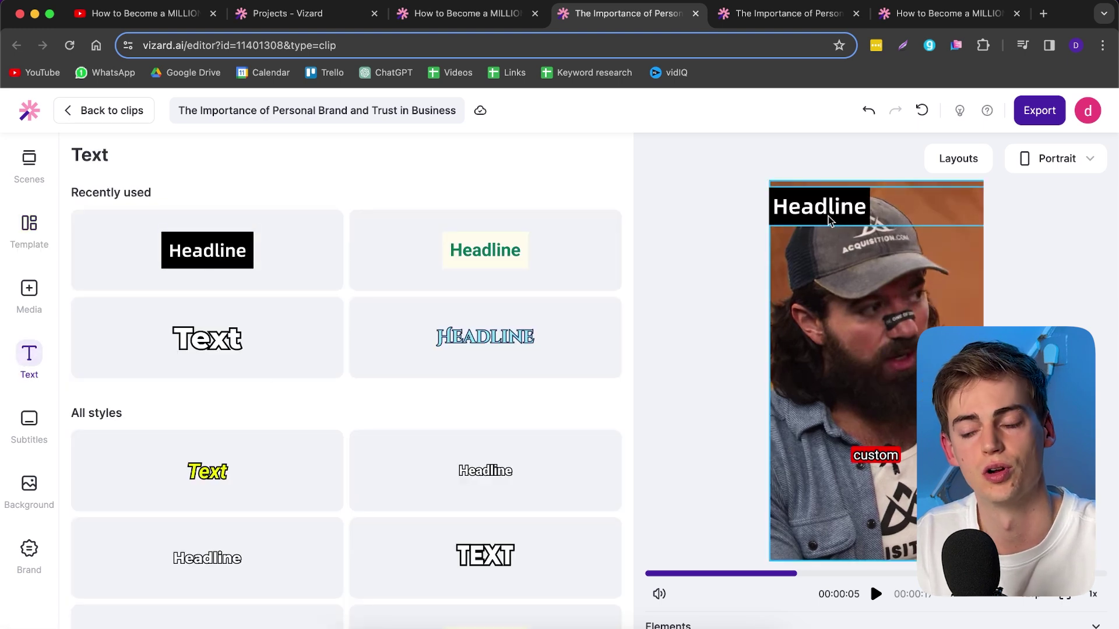
key("Delete")
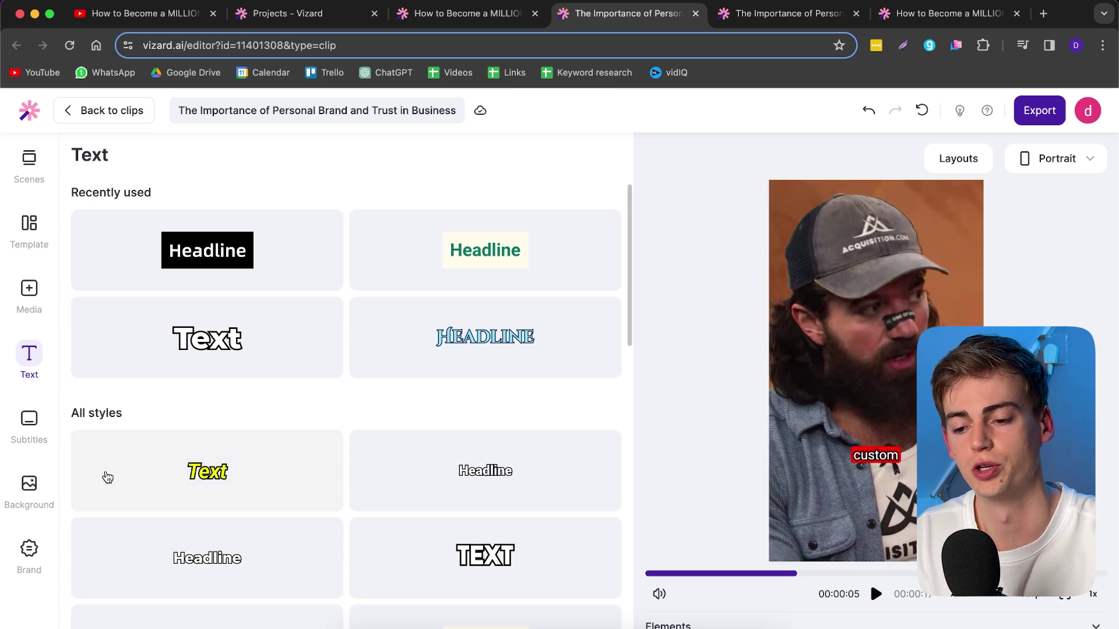
Step: From the Brand settings, return to scene 3's transcript and check the actions for the word 'partners'
left_click(29, 553)
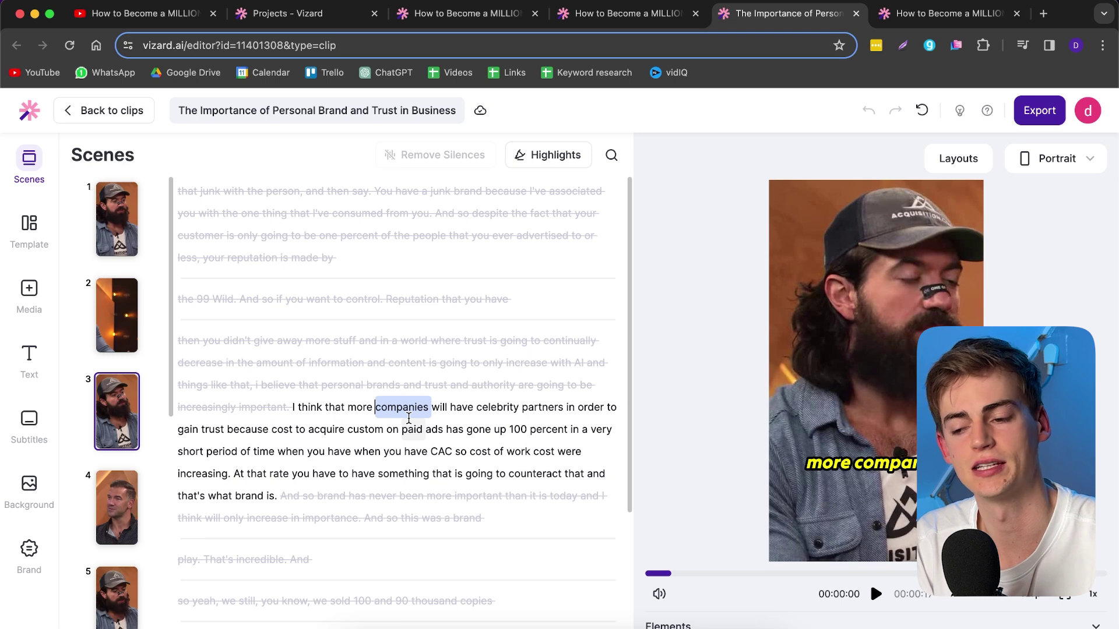
left_click(534, 411)
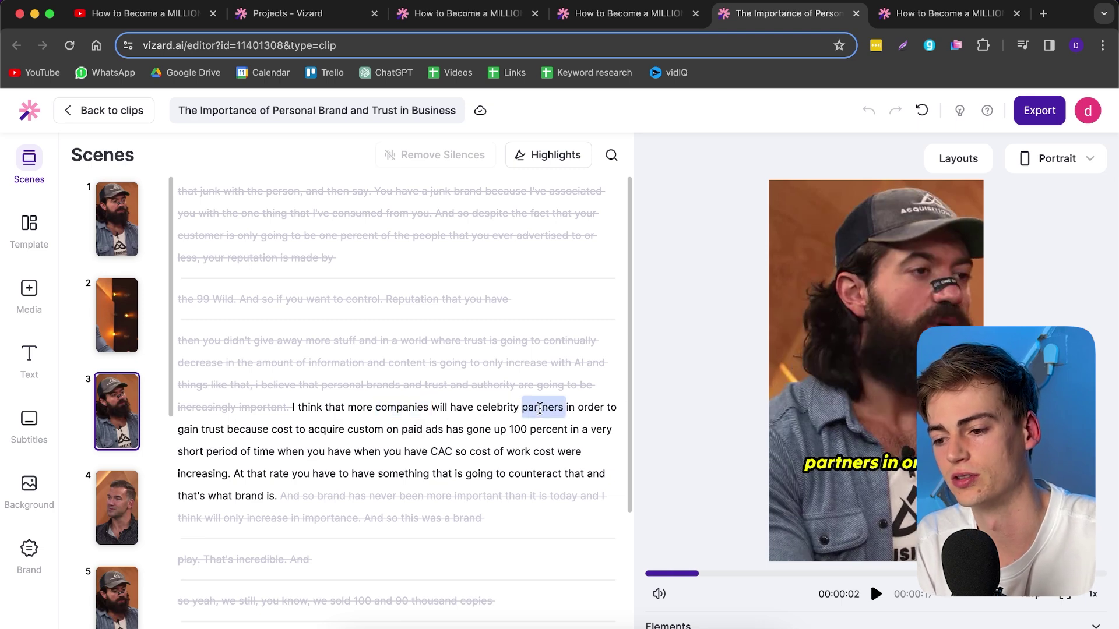
right_click(532, 413)
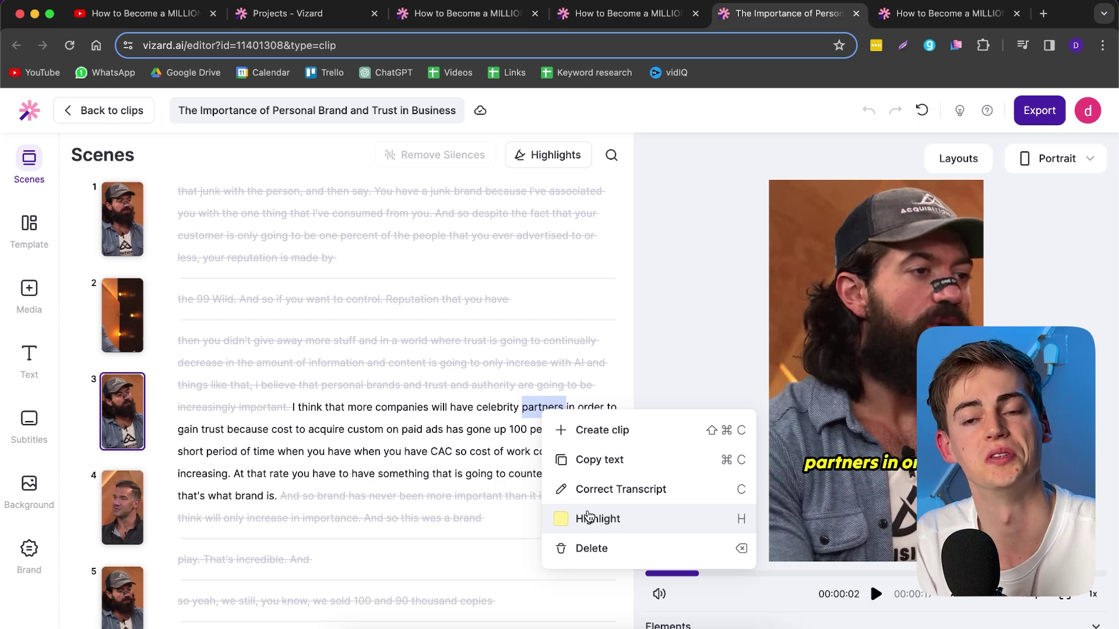
left_click(781, 110)
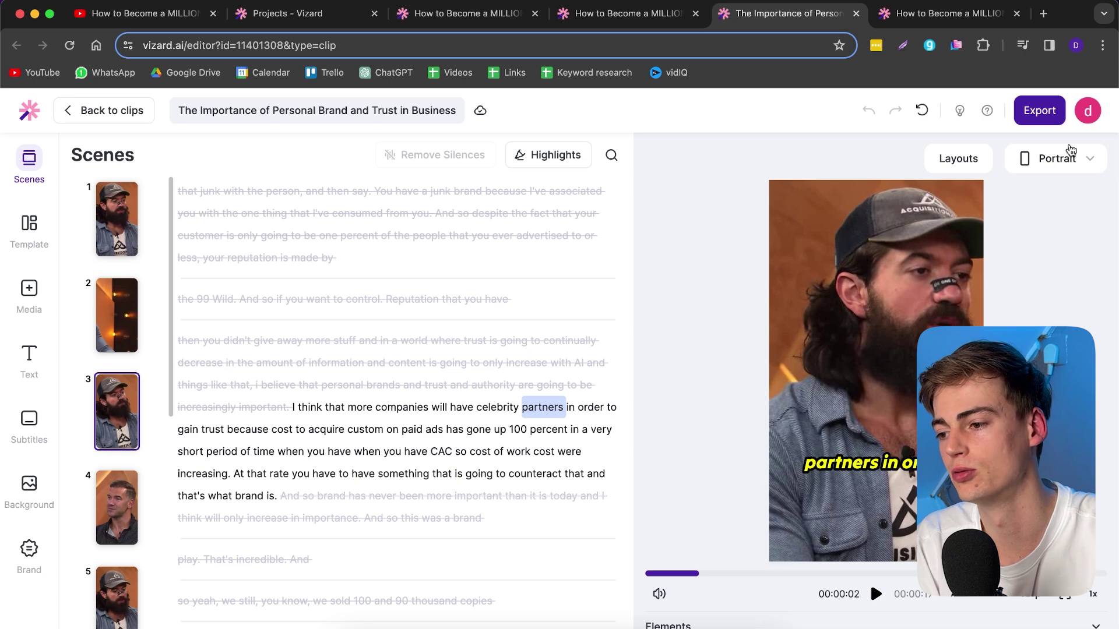
Step: Export the edited clip as an .mp4 and go to its processing page
left_click(1039, 110)
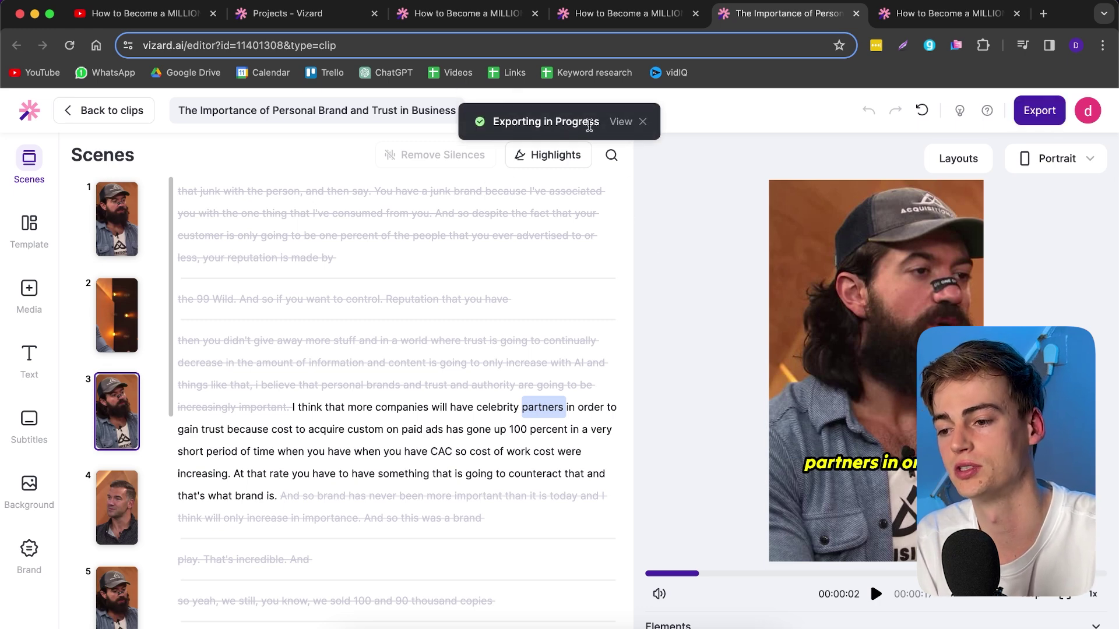
left_click(621, 121)
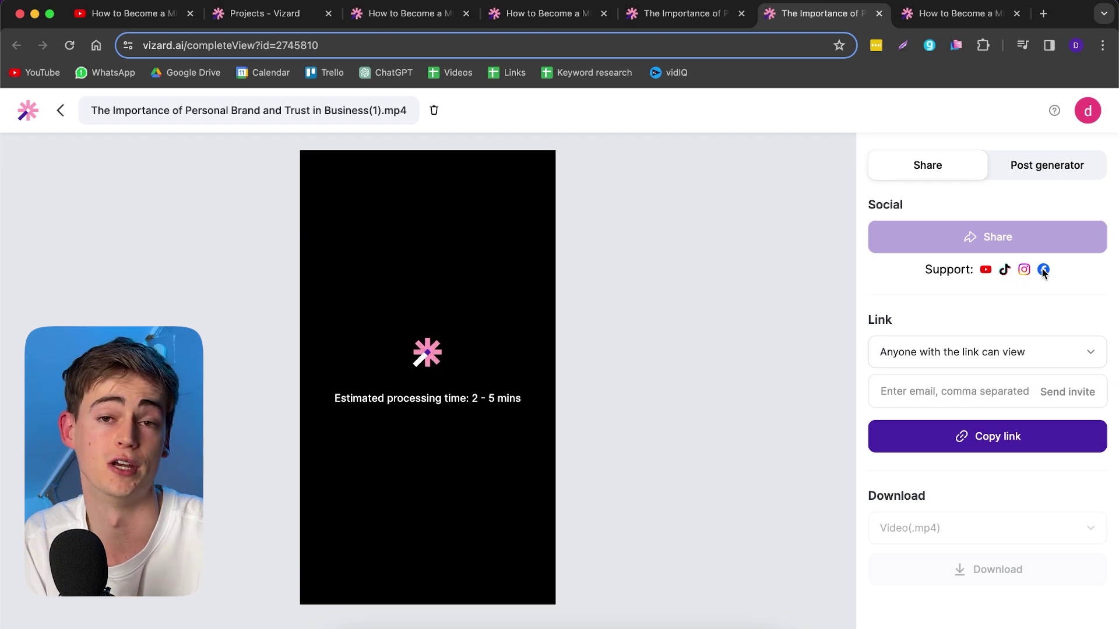
Step: Generate posts and expand the TikTok, YouTube and Instagram captions about celebrity partnerships
left_click(1047, 164)
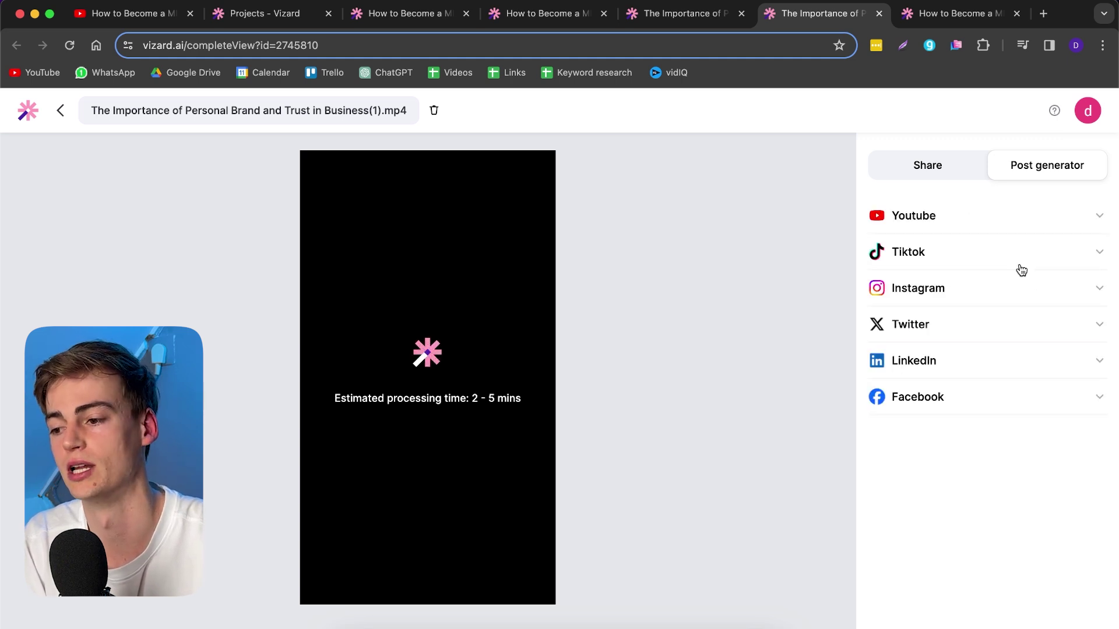
left_click(1022, 268)
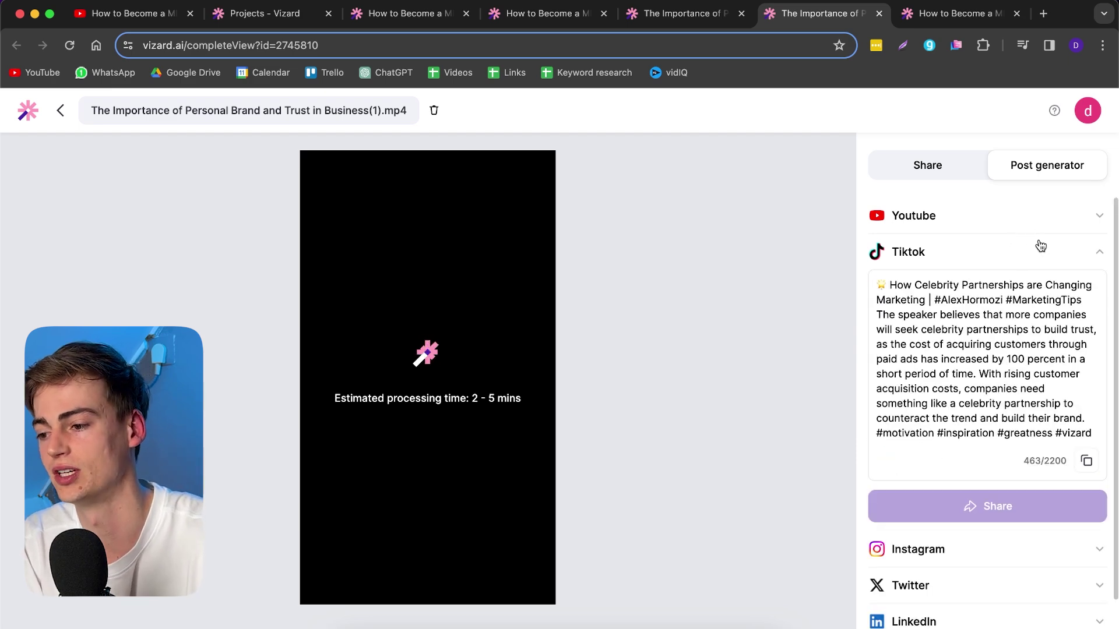
left_click(1024, 217)
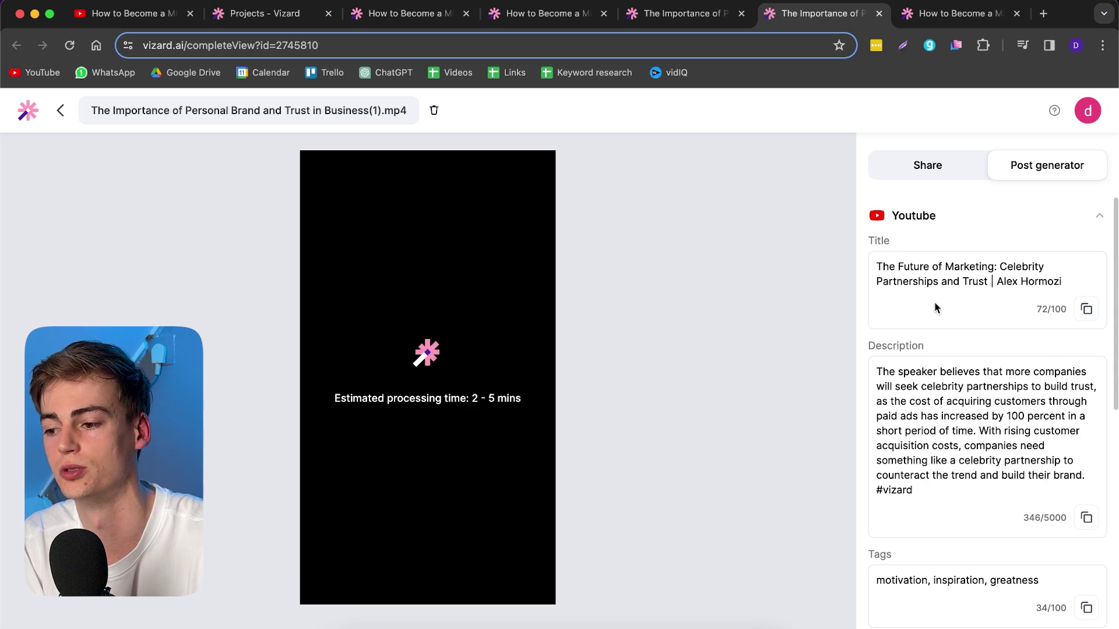
scroll(957, 400, "down", 10)
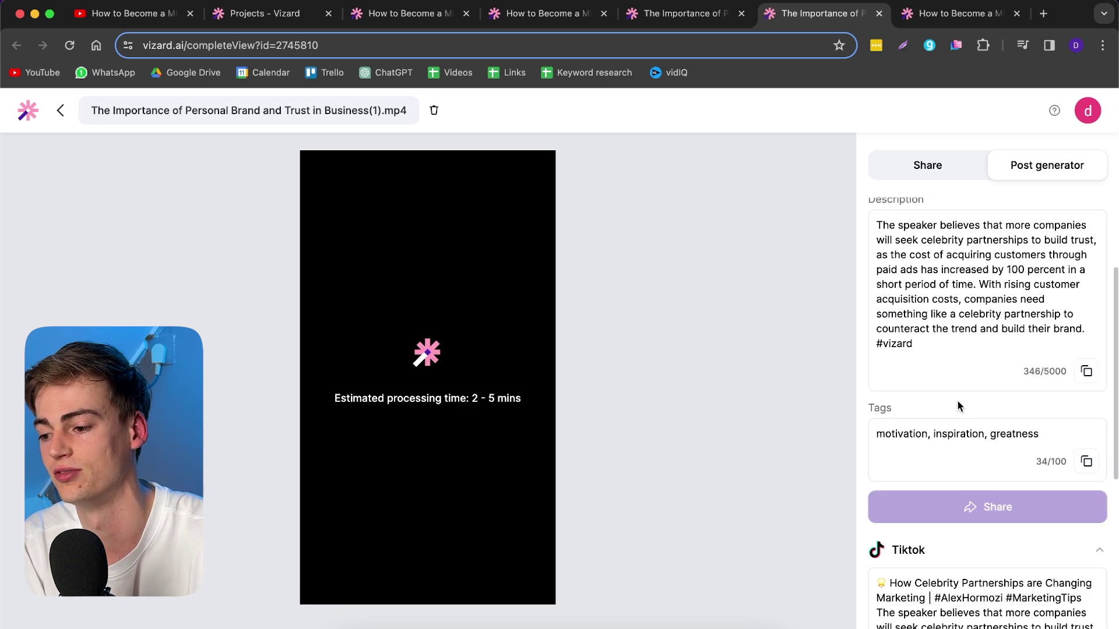
left_click(938, 501)
scroll(962, 466, "down", 5)
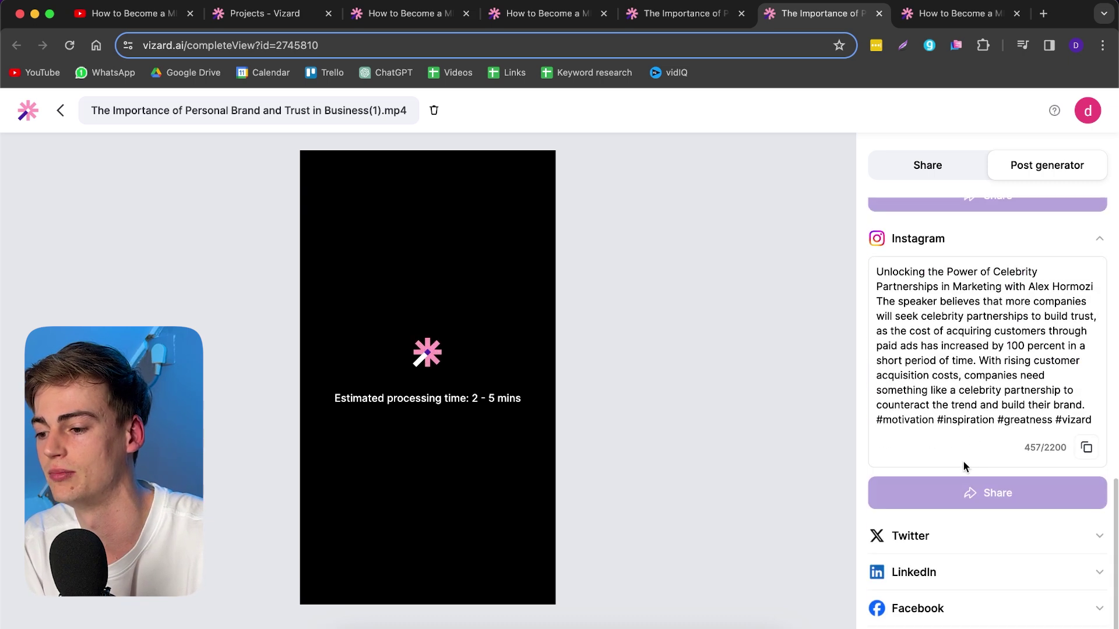